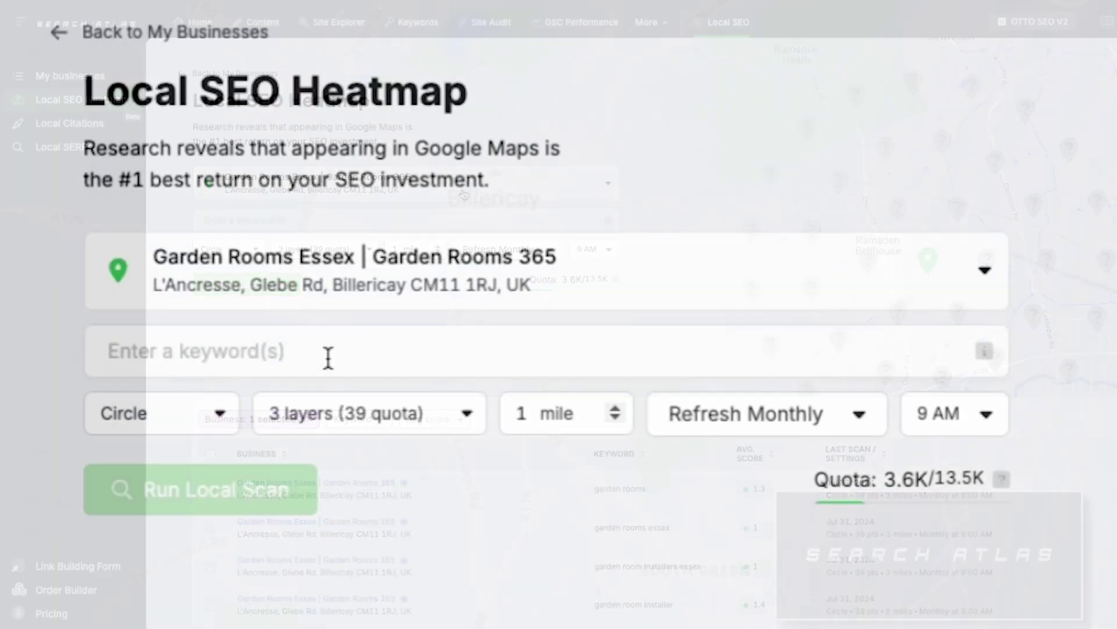
# Start typing the keyword 'garden room b' into the new-scan keyword field.
pyautogui.click(450, 214)
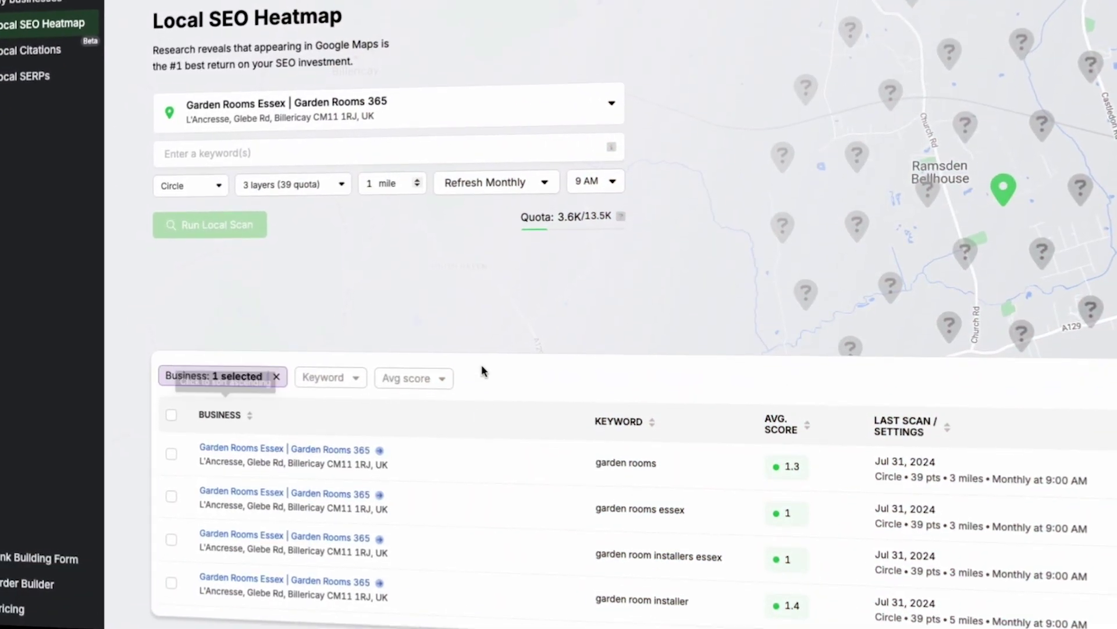
pyautogui.scroll(-1, 582, 483)
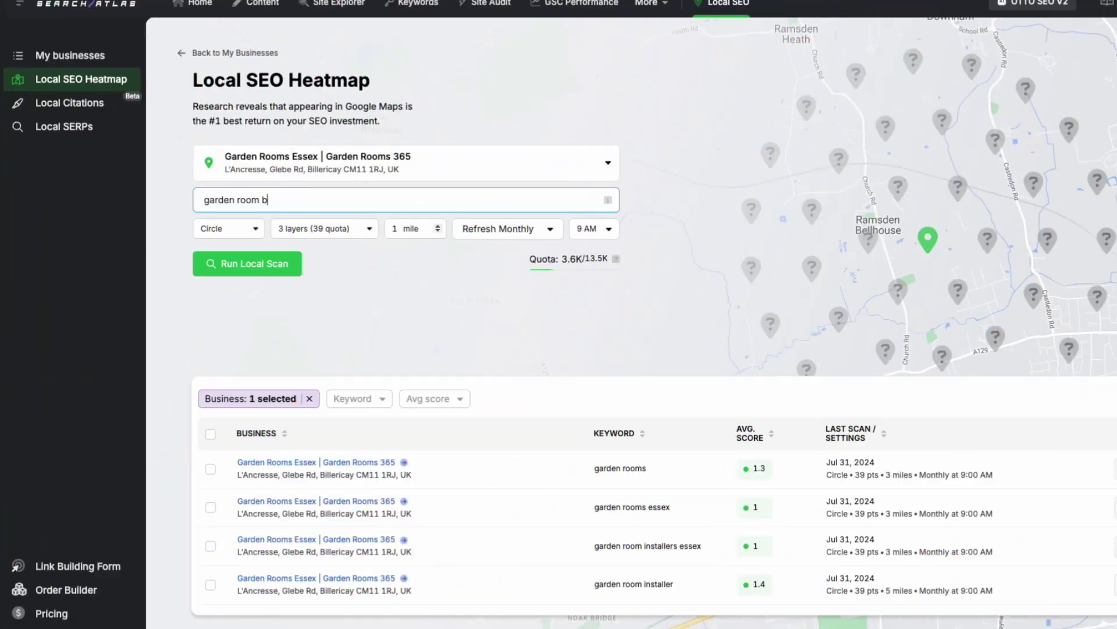
# Set the garden room builders scan to a 3-layer 39-point grid, 5-mile radius, monthly refresh.
pyautogui.click(331, 231)
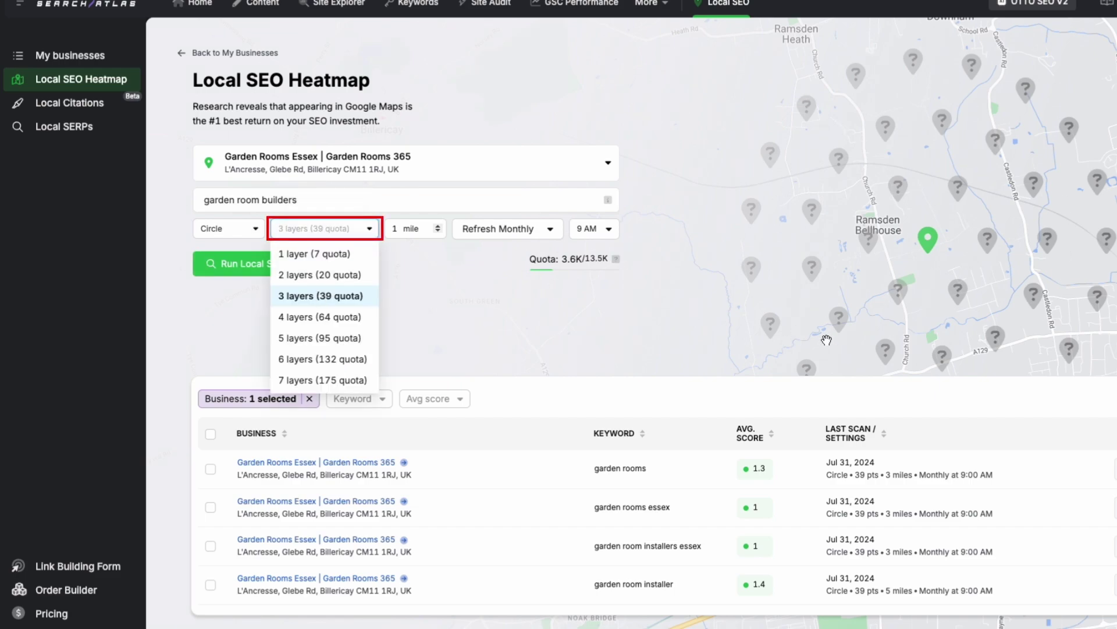
pyautogui.click(312, 297)
pyautogui.click(438, 226)
pyautogui.click(438, 225)
pyautogui.click(438, 226)
pyautogui.click(438, 226)
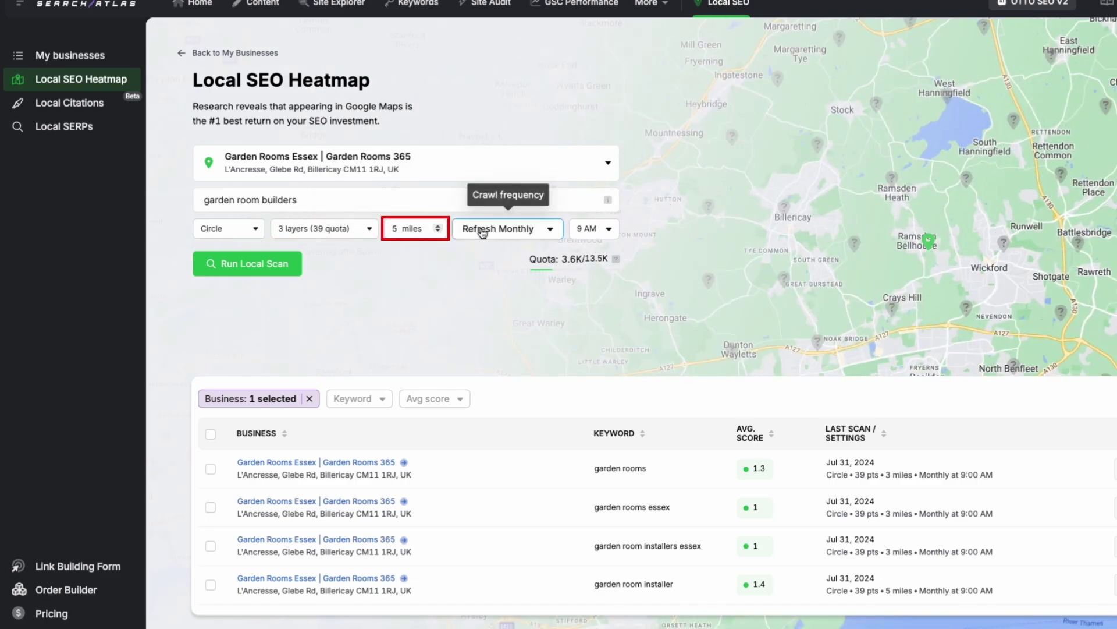
pyautogui.click(498, 230)
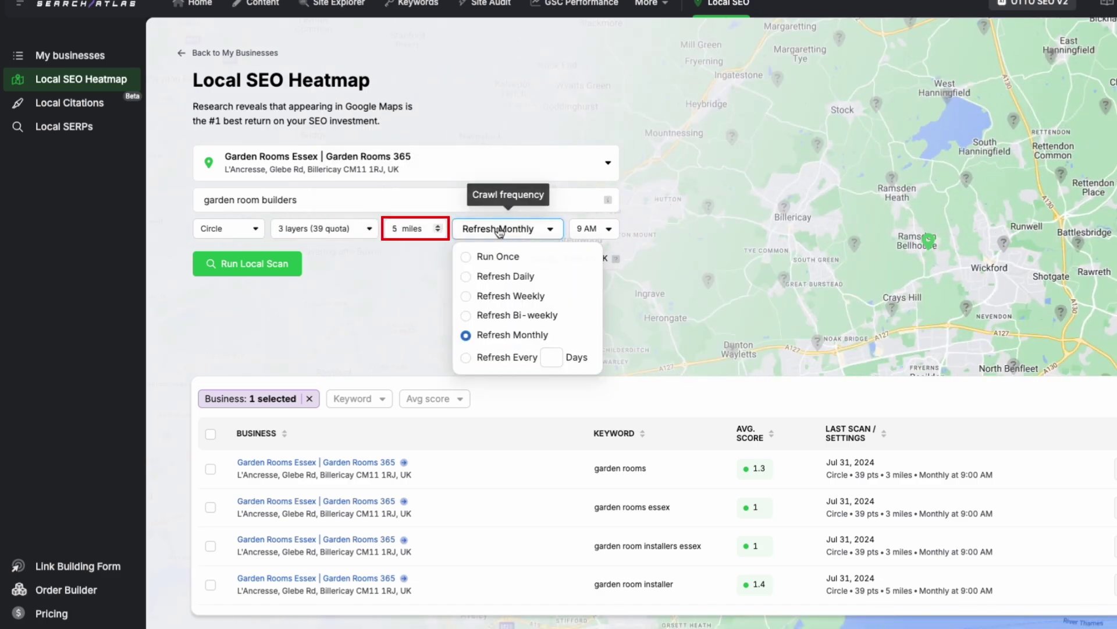
pyautogui.click(497, 336)
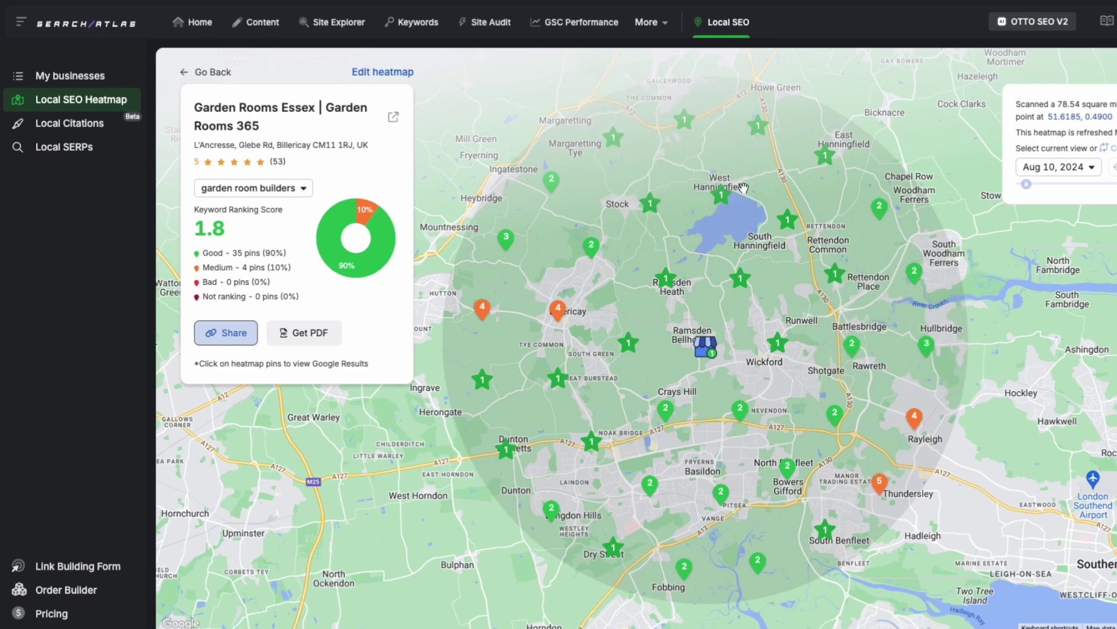
# Switch the heatmap panel to the garden rooms essex keyword.
pyautogui.click(288, 189)
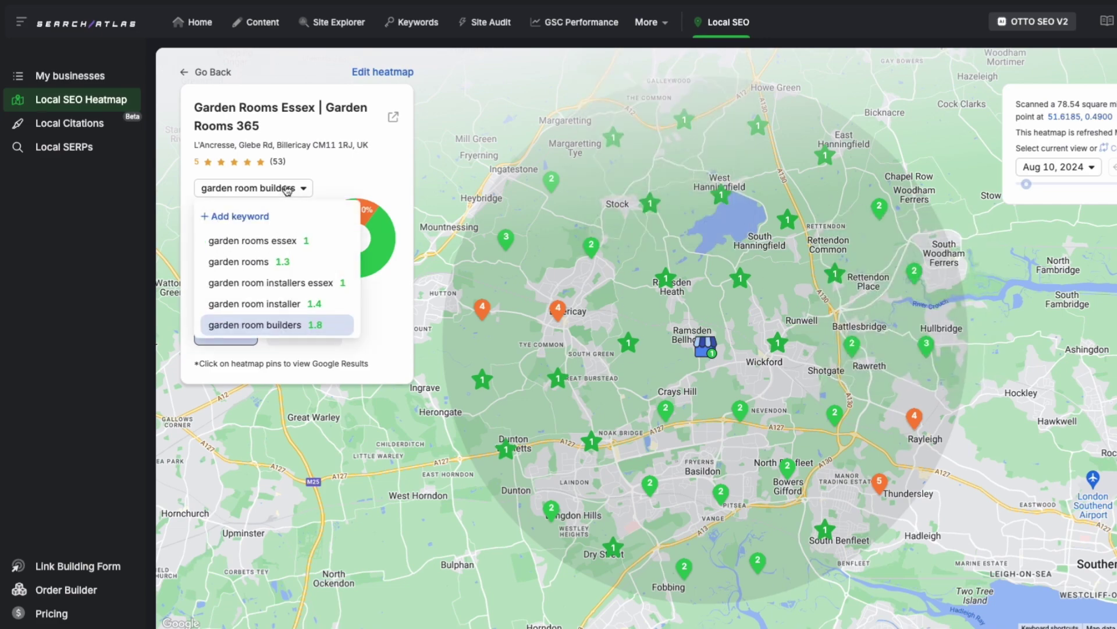
pyautogui.click(267, 241)
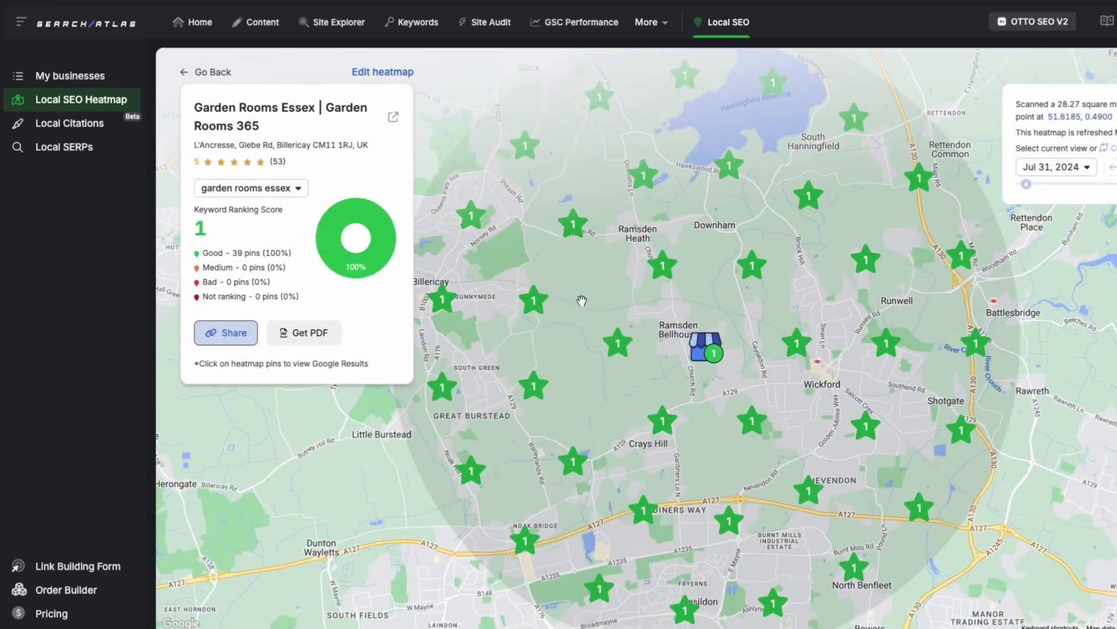
pyautogui.scroll(-2, 671, 324)
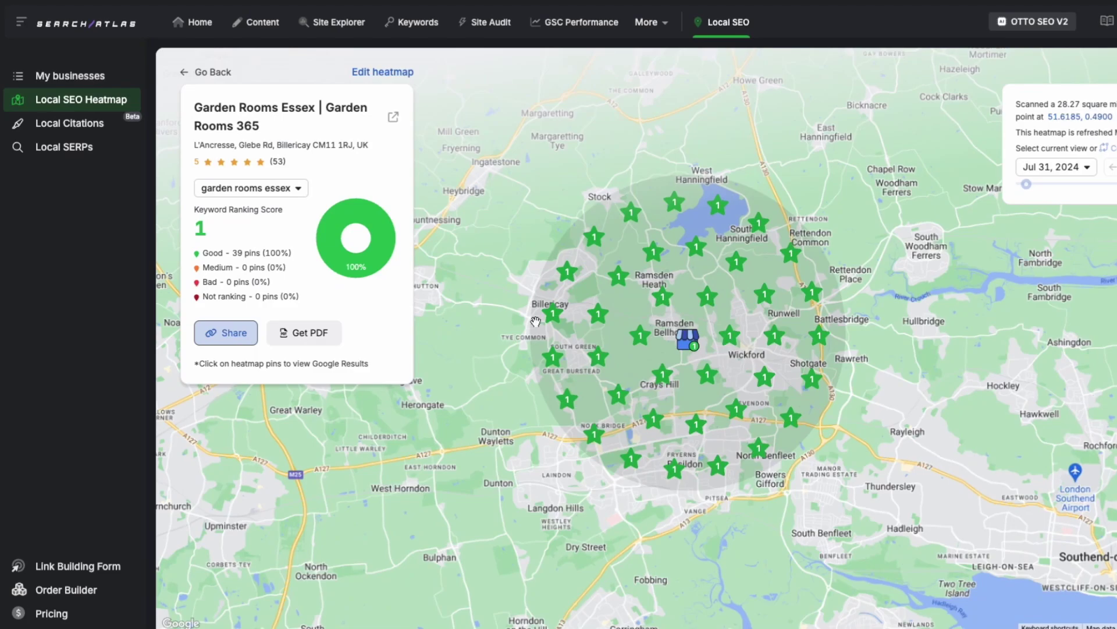
# Switch to the garden rooms keyword and zoom the map to inspect its pins.
pyautogui.click(291, 194)
pyautogui.click(250, 259)
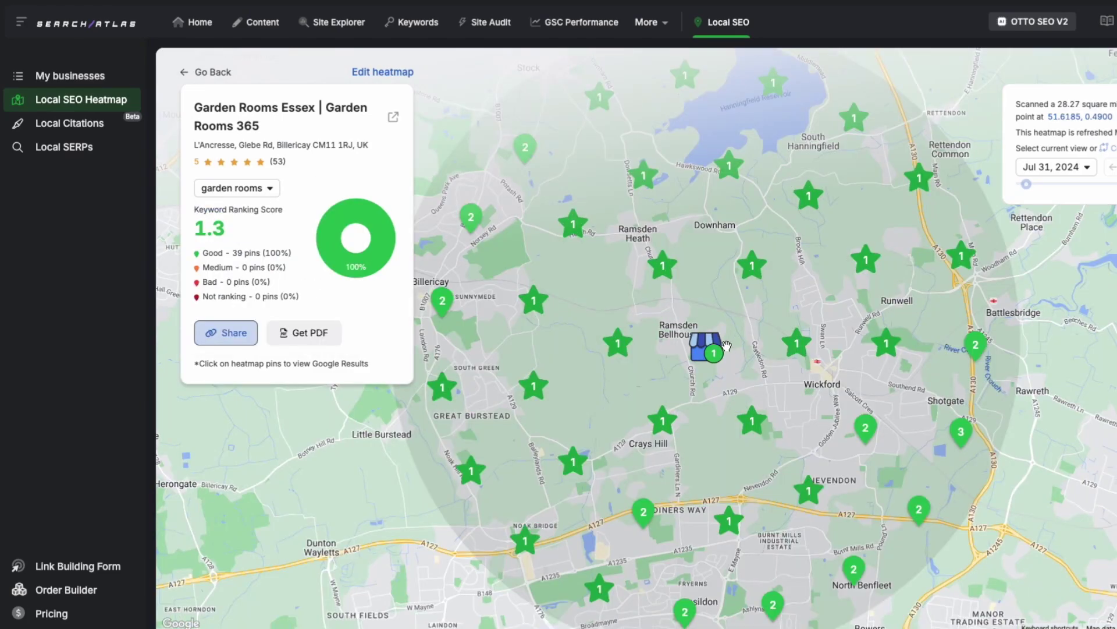
pyautogui.scroll(-3, 727, 349)
pyautogui.scroll(3, 727, 350)
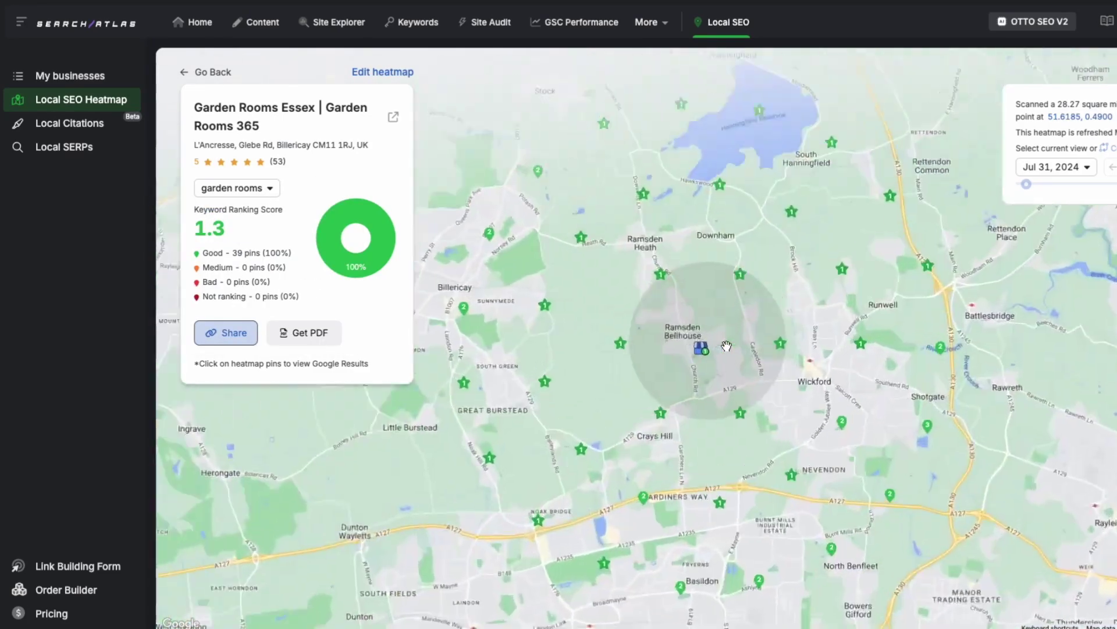
pyautogui.scroll(-3, 727, 349)
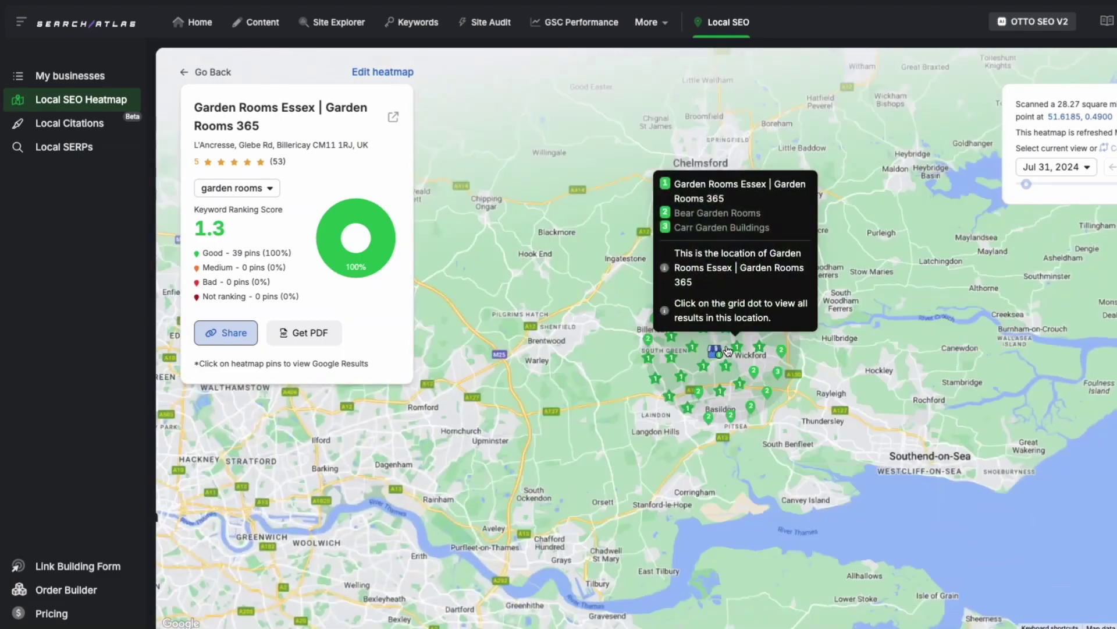
pyautogui.moveTo(327, 235)
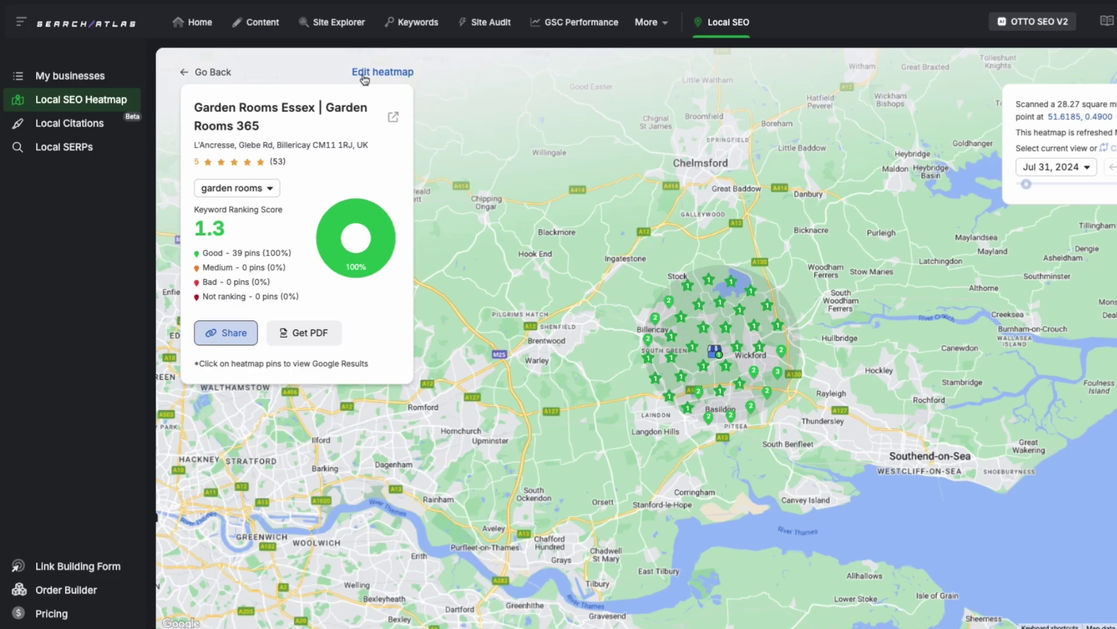
pyautogui.scroll(3, 726, 347)
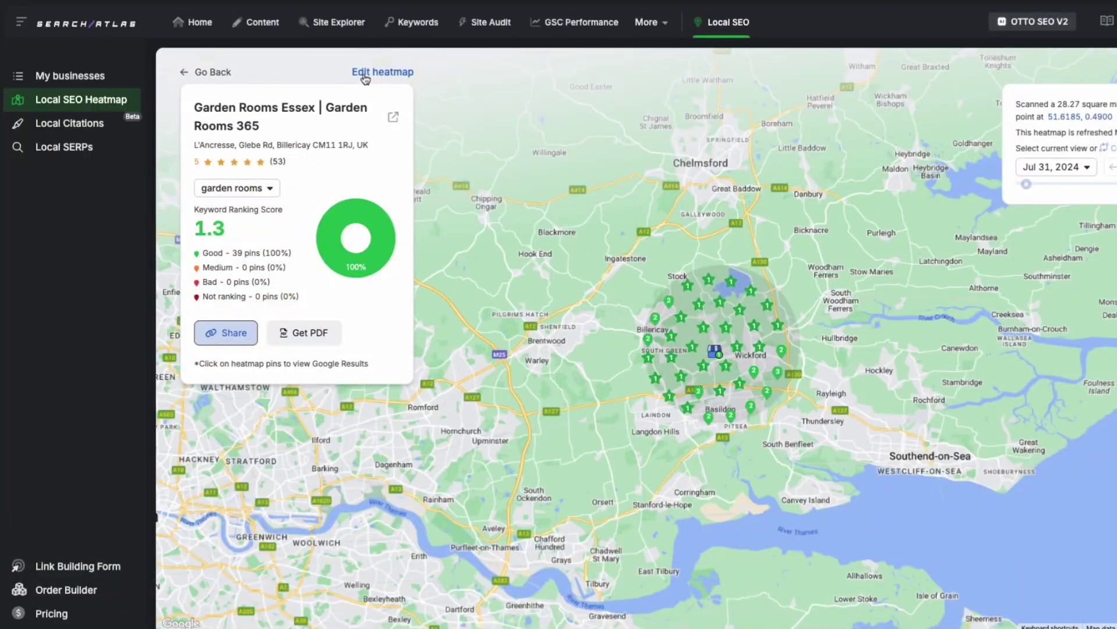
# Return to the heatmap results for the Aug 10, 2024 garden rooms essex scan.
pyautogui.click(366, 72)
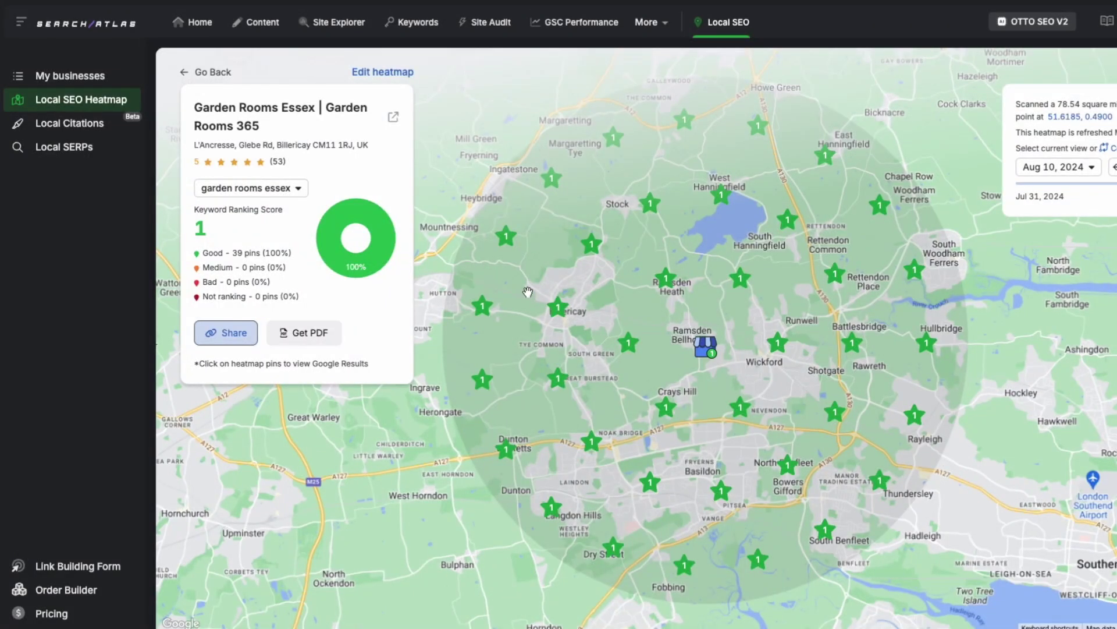
pyautogui.scroll(-2, 738, 362)
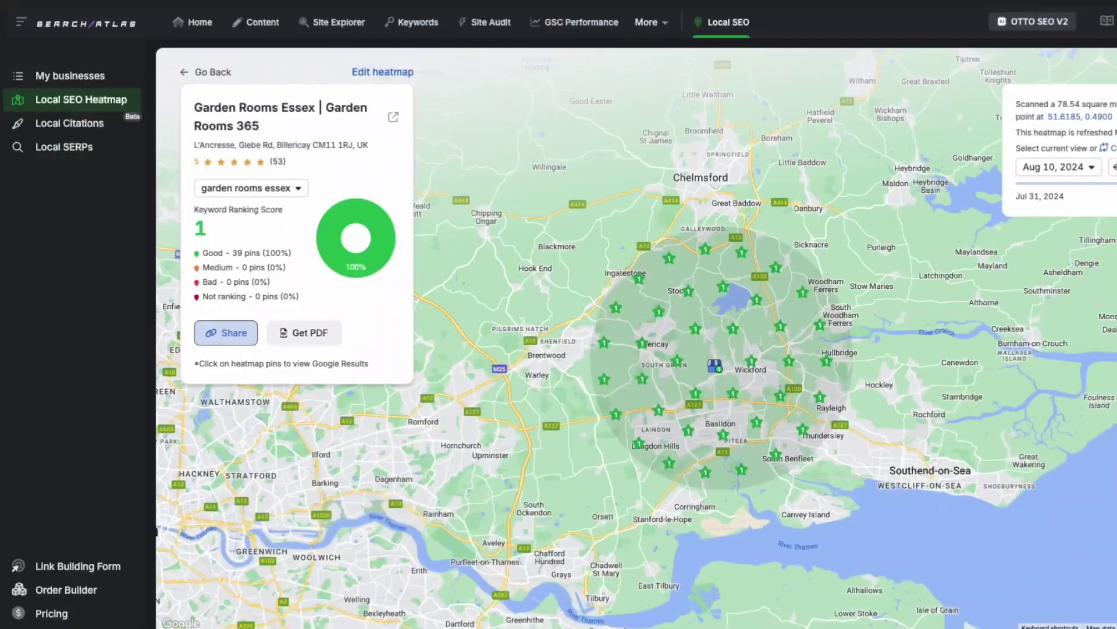
pyautogui.click(267, 34)
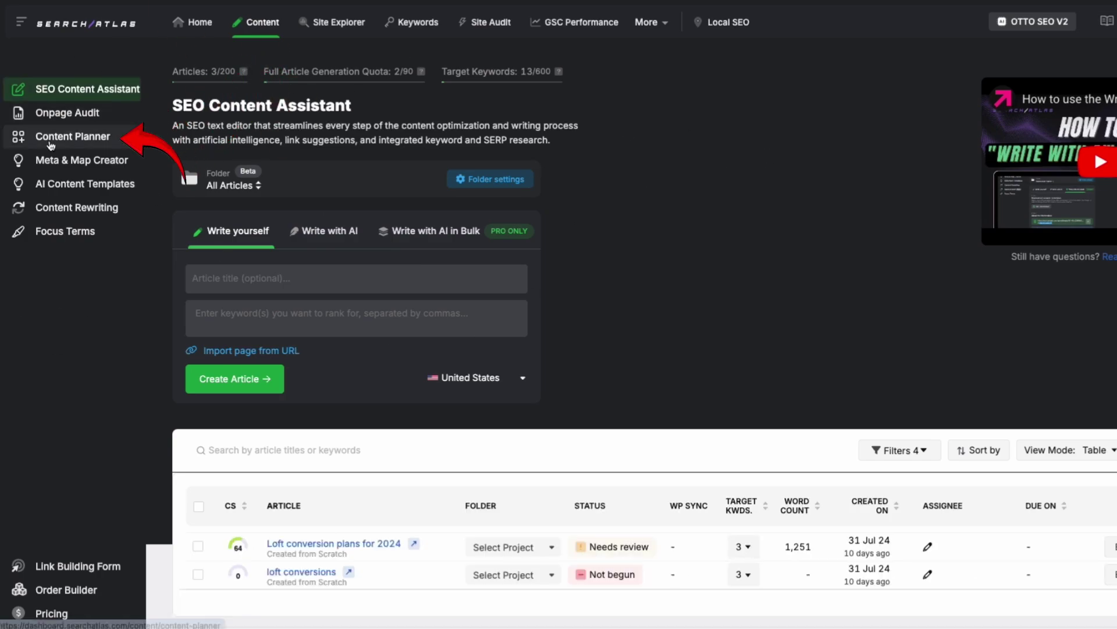
# Generate United Kingdom keyword clusters for 'loft conversions' in the Content Planner.
pyautogui.click(93, 149)
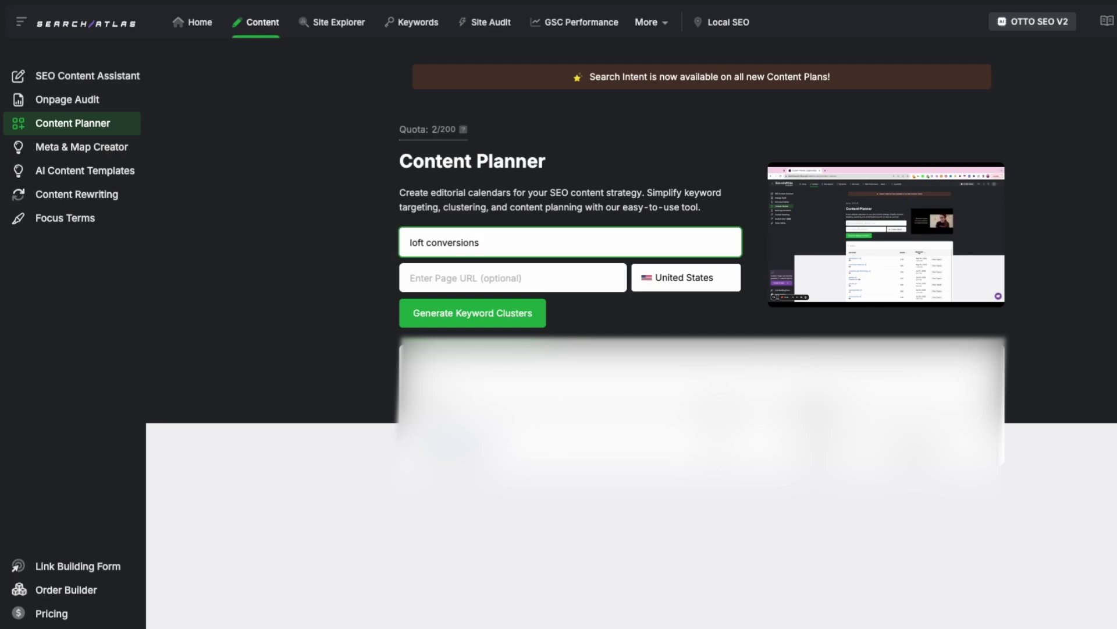
pyautogui.click(686, 277)
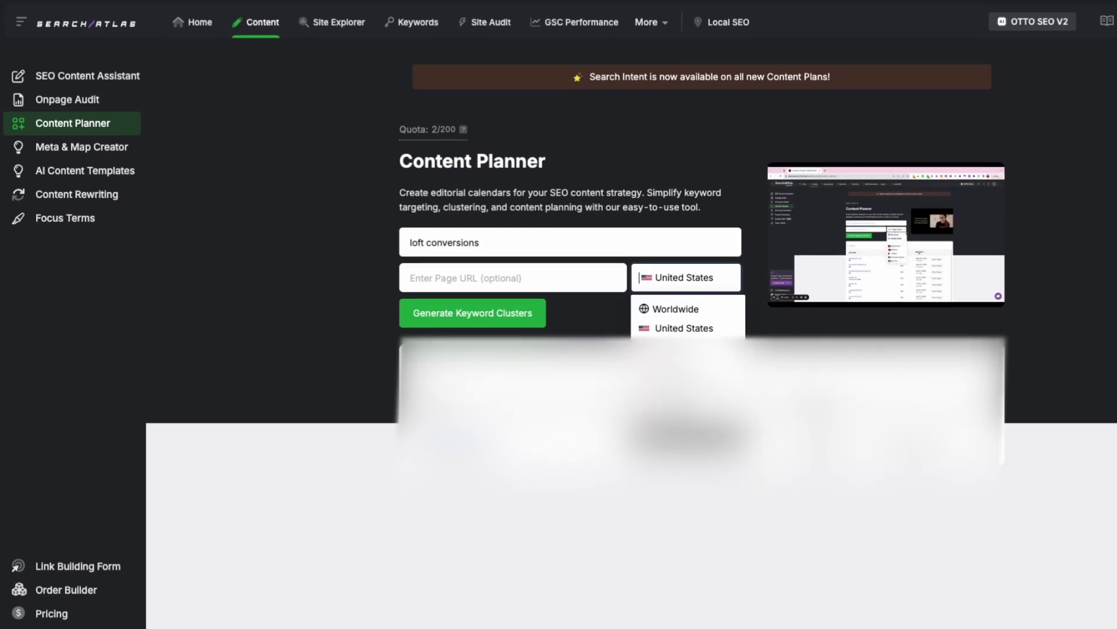
pyautogui.click(670, 311)
pyautogui.click(515, 317)
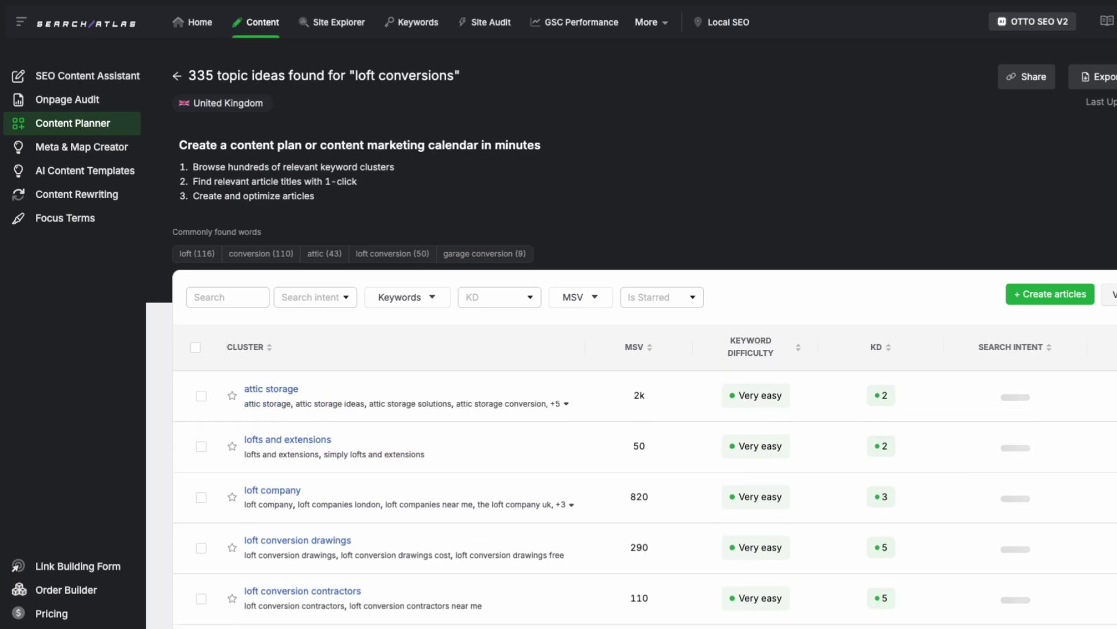
# Search Google for the 'loft conversion drawings' cluster name.
pyautogui.scroll(-3, 249, 533)
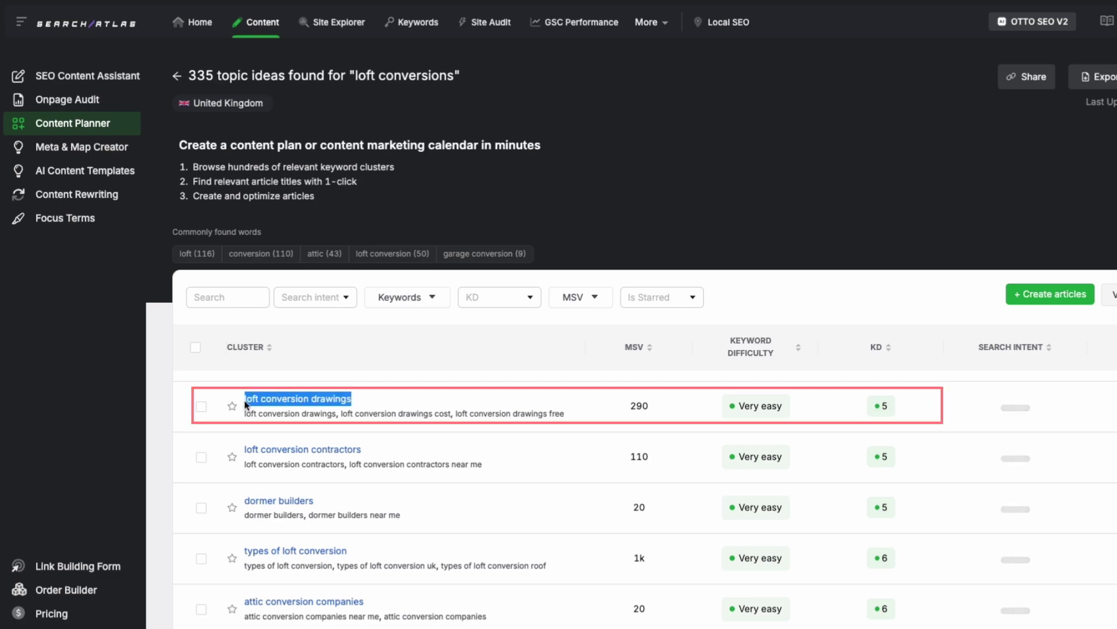
pyautogui.rightClick(290, 400)
pyautogui.click(445, 456)
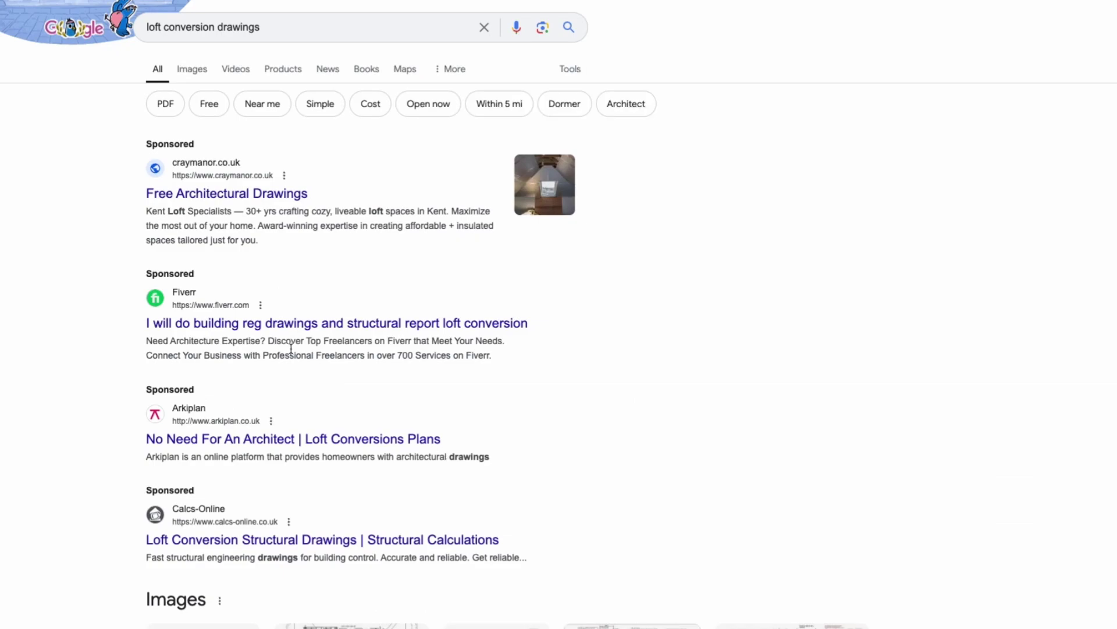
# Open Arkiplan's 'Loft Conversion Plans | Online Architectural Drawings' result and scroll through it.
pyautogui.scroll(-8, 317, 367)
pyautogui.scroll(-6, 318, 364)
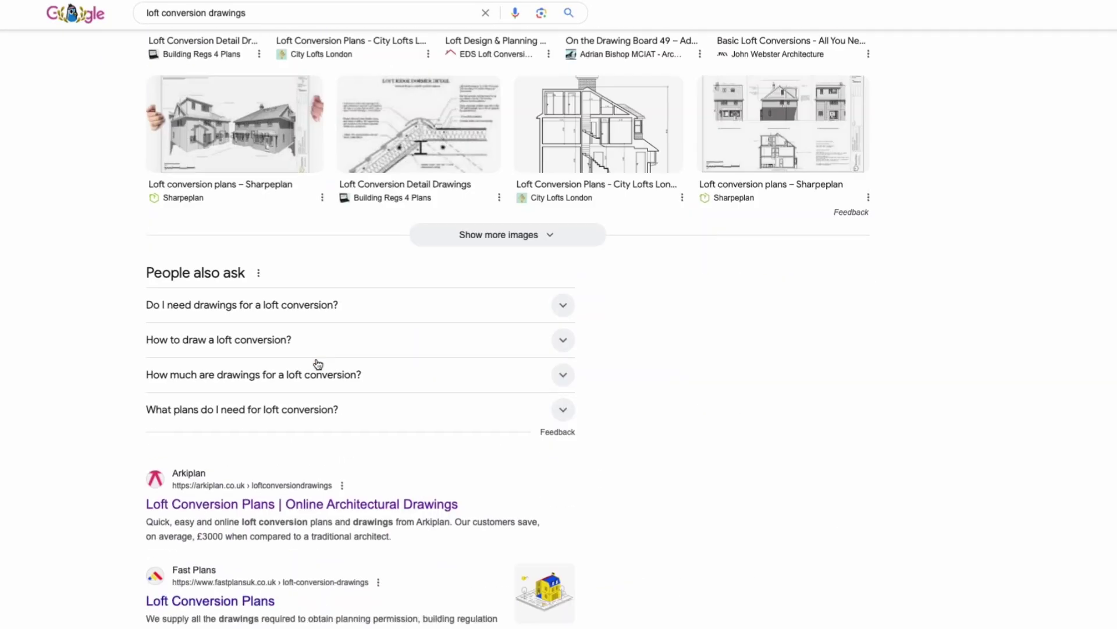
pyautogui.moveTo(146, 421); pyautogui.dragTo(276, 418)
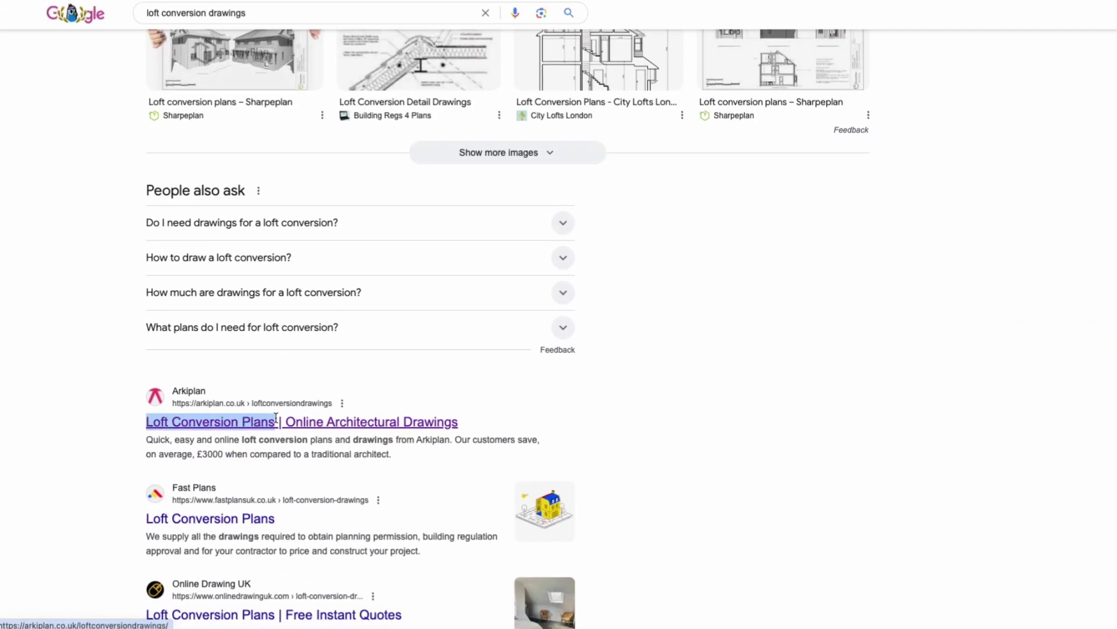
pyautogui.click(345, 429)
pyautogui.scroll(-1, 575, 377)
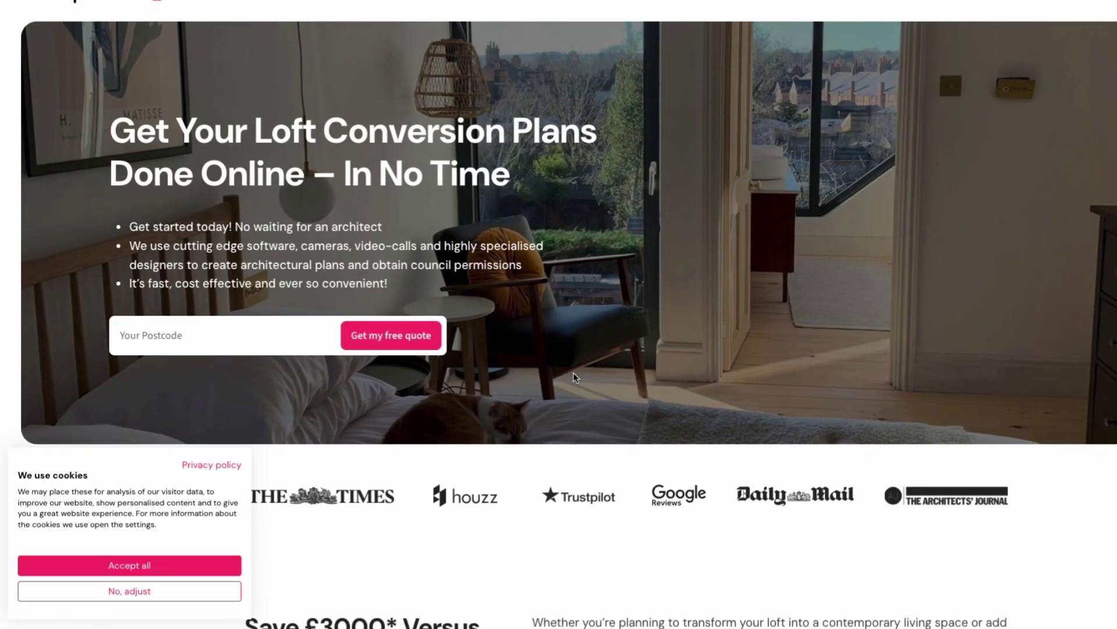
pyautogui.scroll(-20, 573, 377)
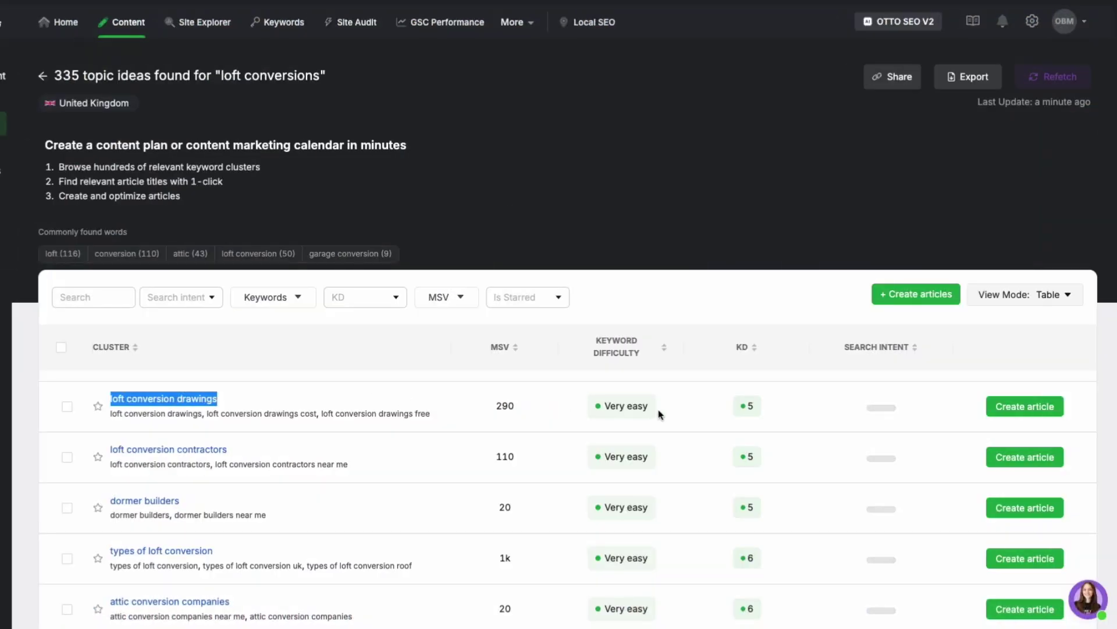
# Review the loft conversion drawings cluster's three keywords, then create an article with the AI writer.
pyautogui.click(1021, 406)
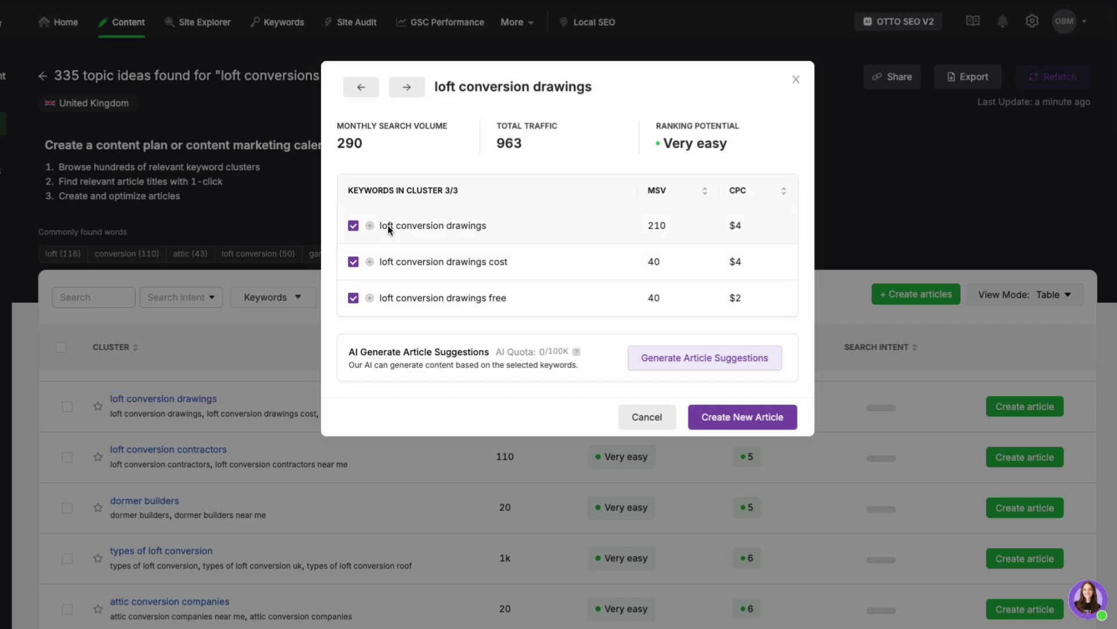
pyautogui.moveTo(456, 261); pyautogui.dragTo(438, 258)
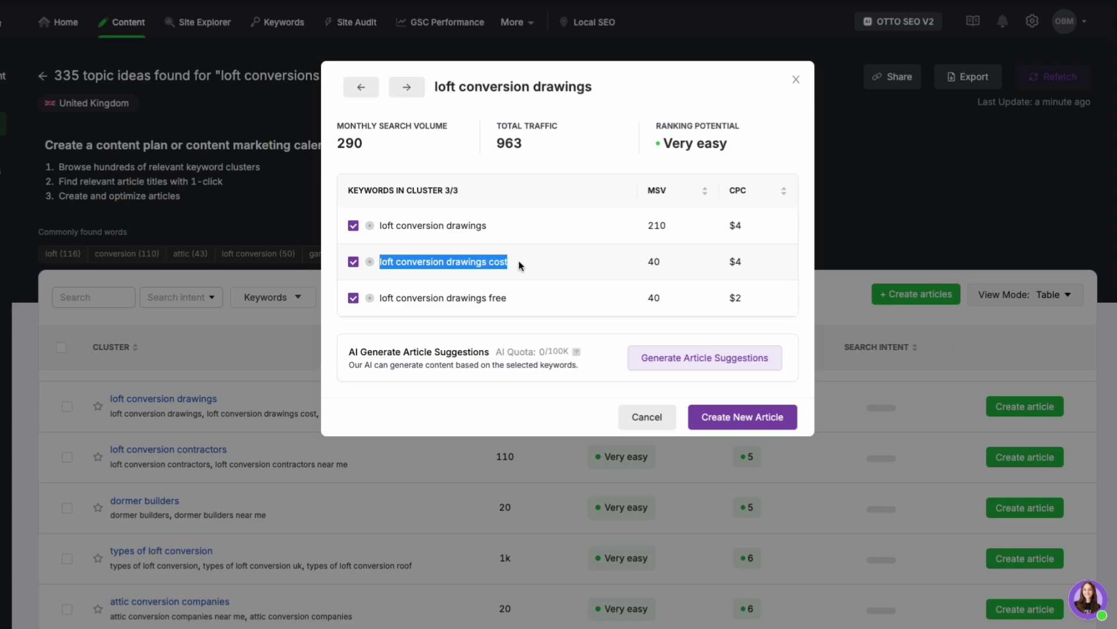
pyautogui.click(467, 298)
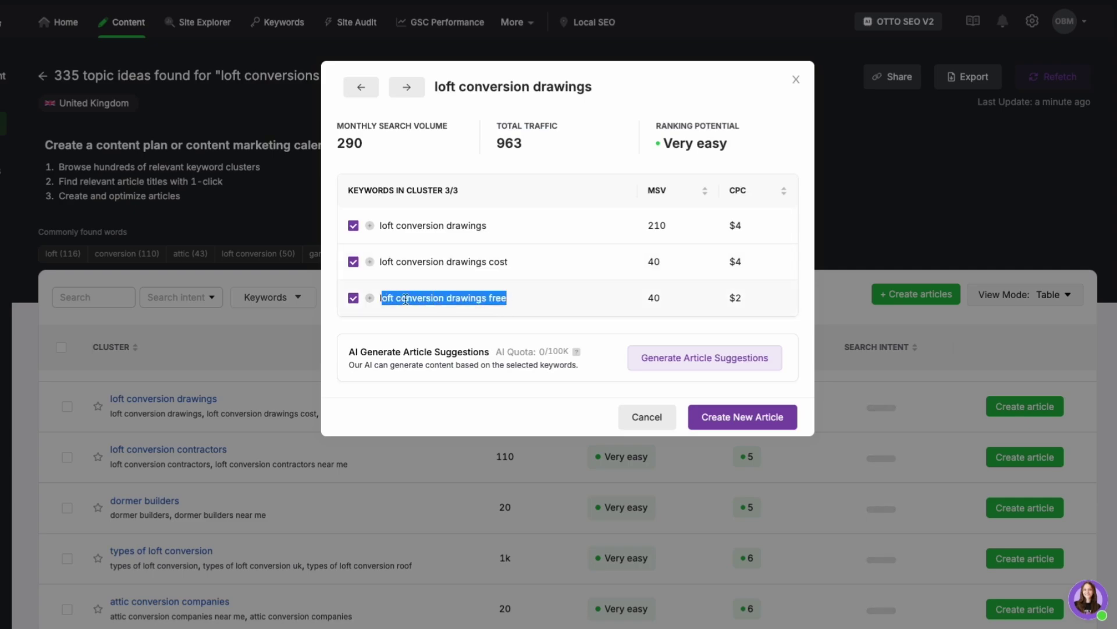
pyautogui.click(462, 307)
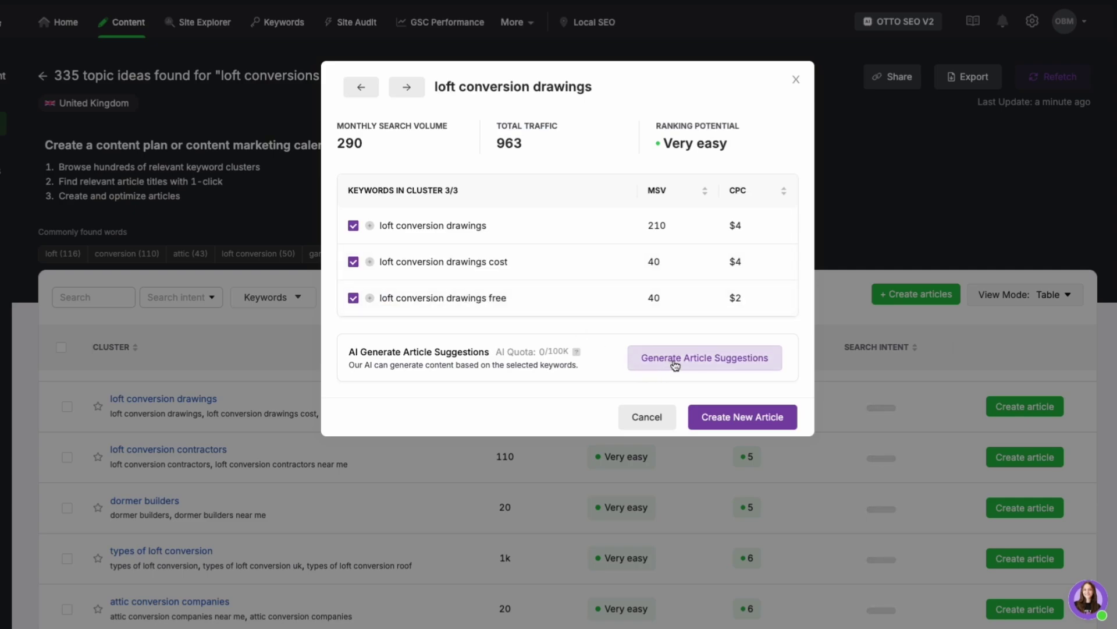
pyautogui.click(722, 417)
pyautogui.click(576, 256)
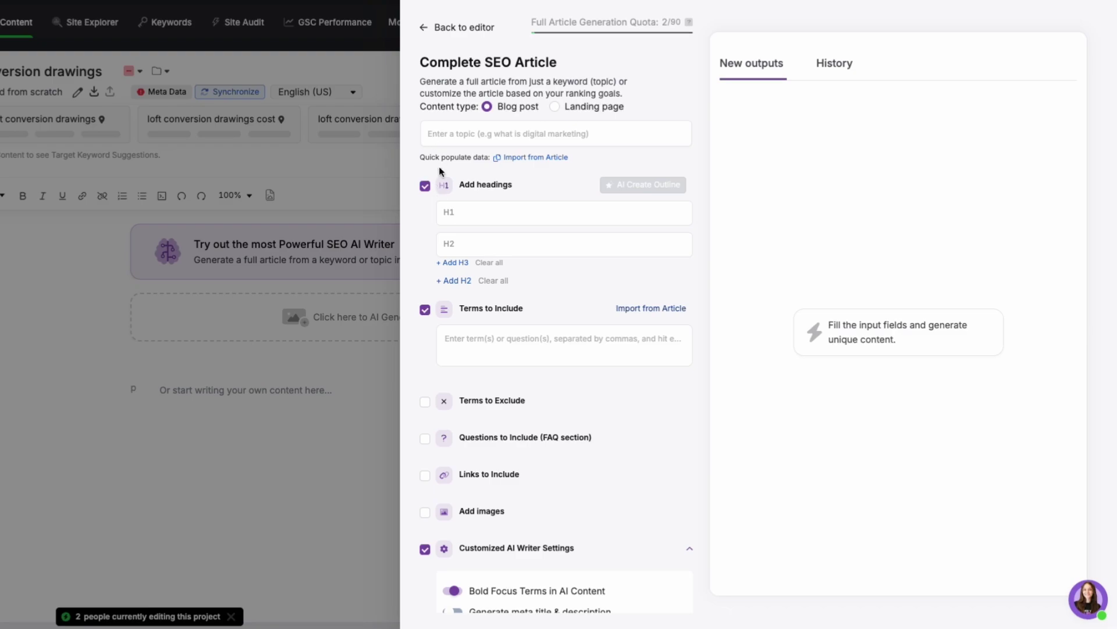
# Add an H3 under the first H2 plus a second H2, keeping ChatGPT (Open AI).
pyautogui.click(455, 263)
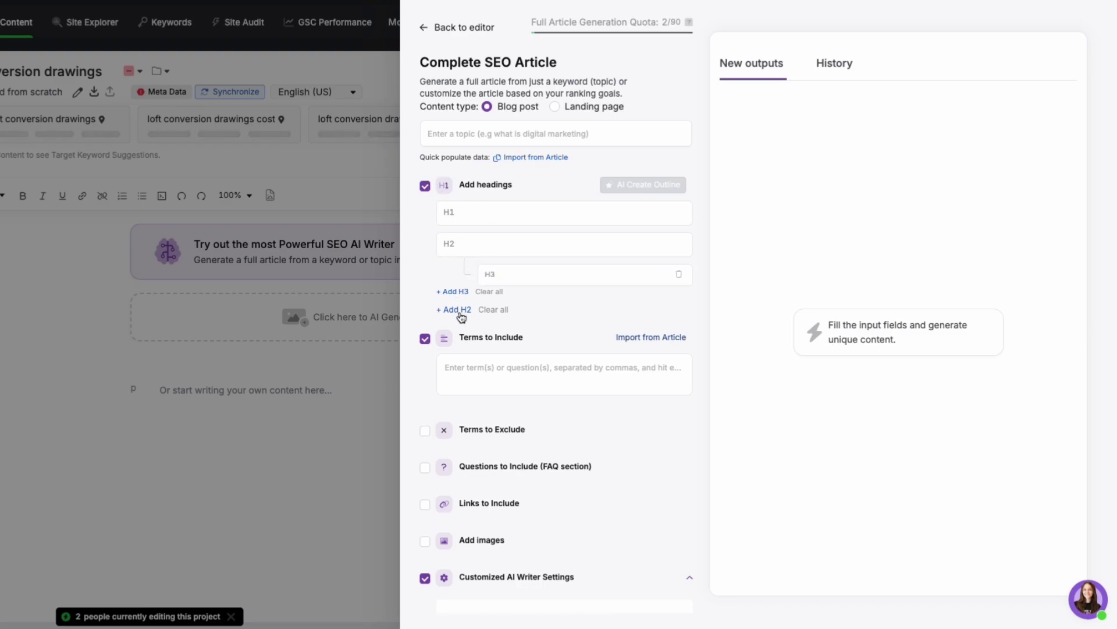
pyautogui.click(458, 312)
pyautogui.scroll(-3, 497, 384)
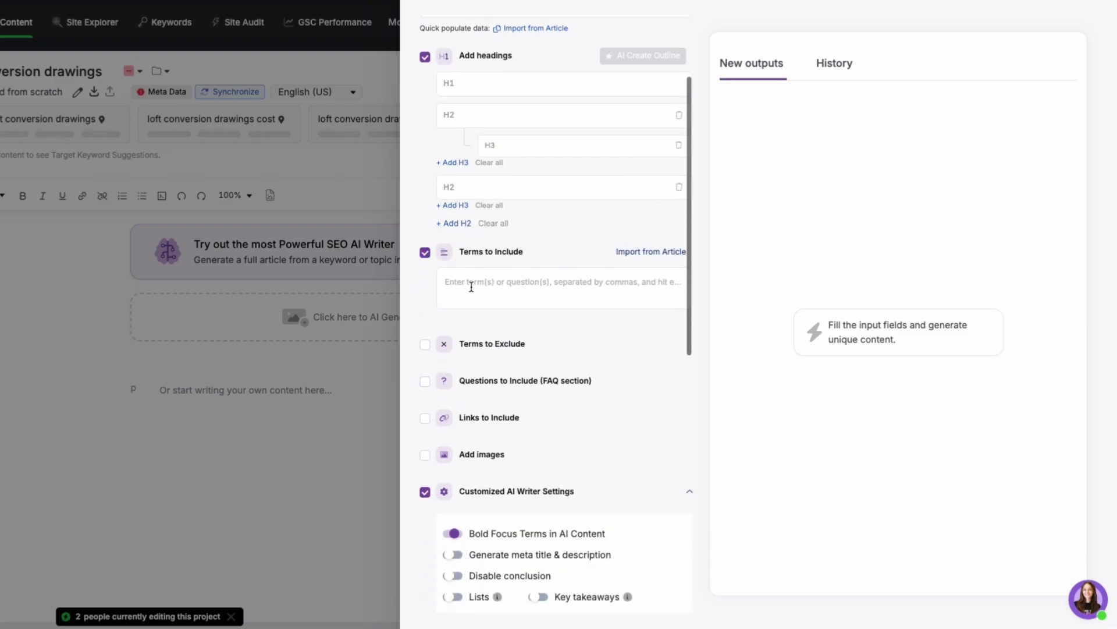
pyautogui.scroll(-4, 489, 274)
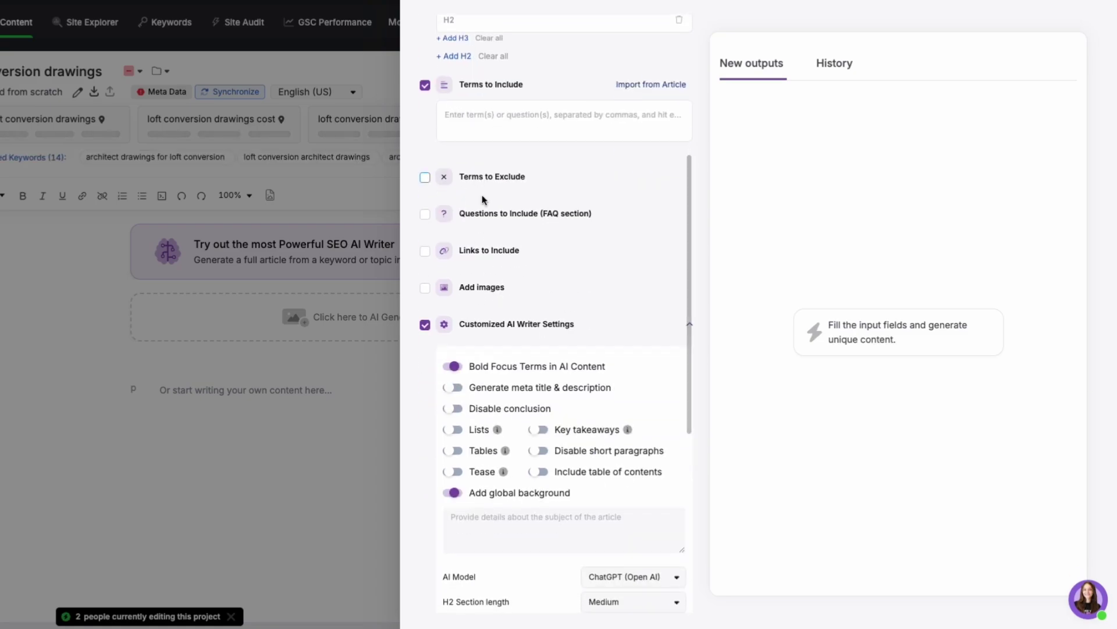
pyautogui.scroll(-4, 482, 192)
pyautogui.scroll(-3, 482, 193)
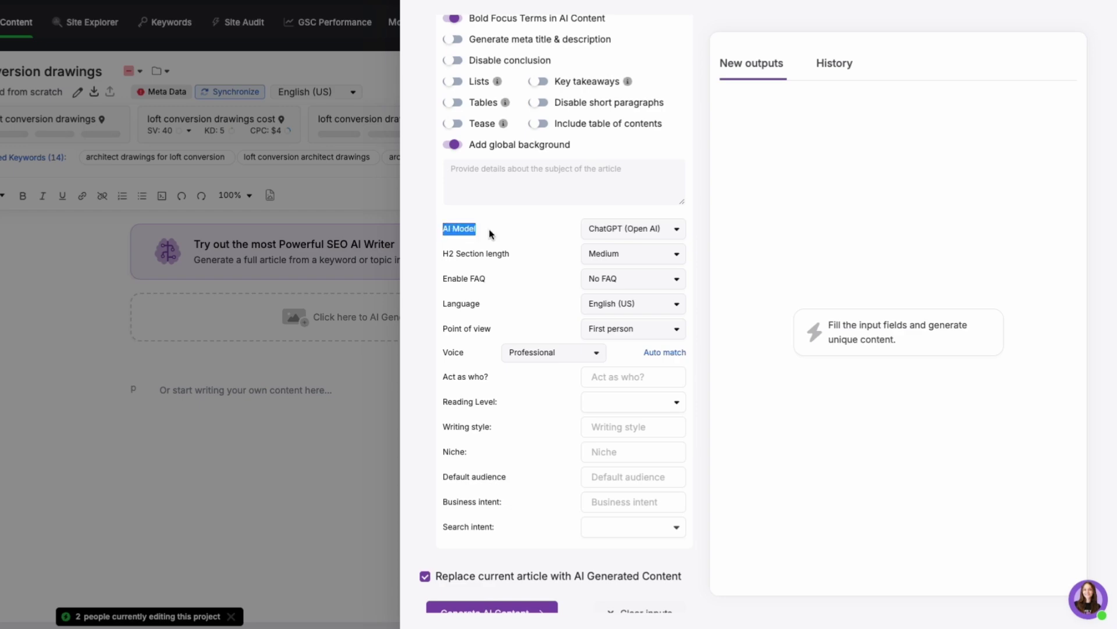
pyautogui.click(604, 233)
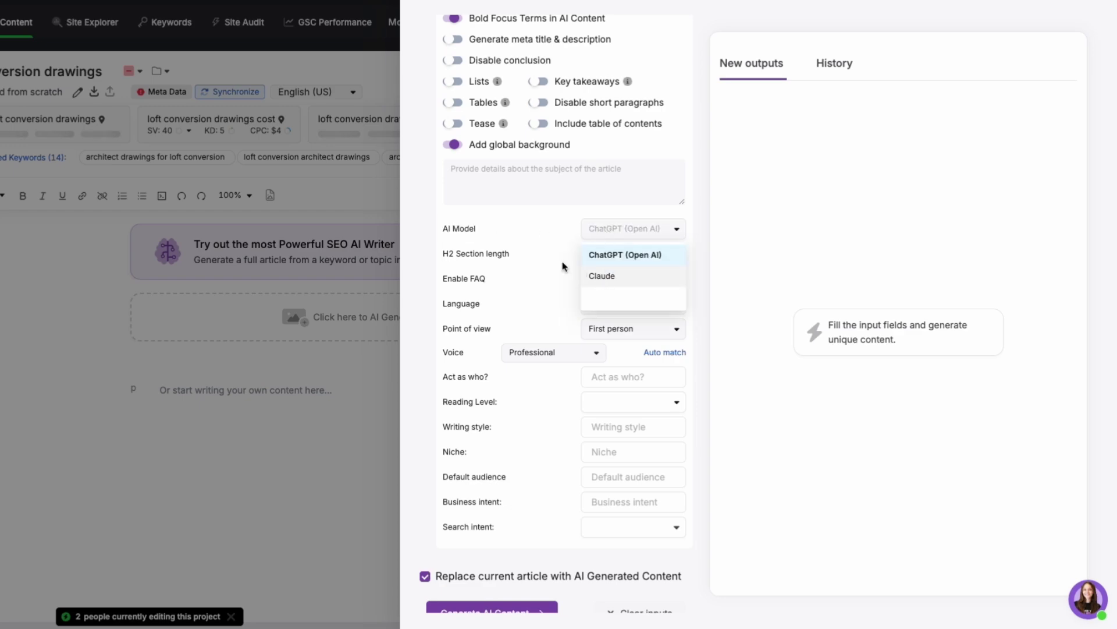
pyautogui.click(606, 236)
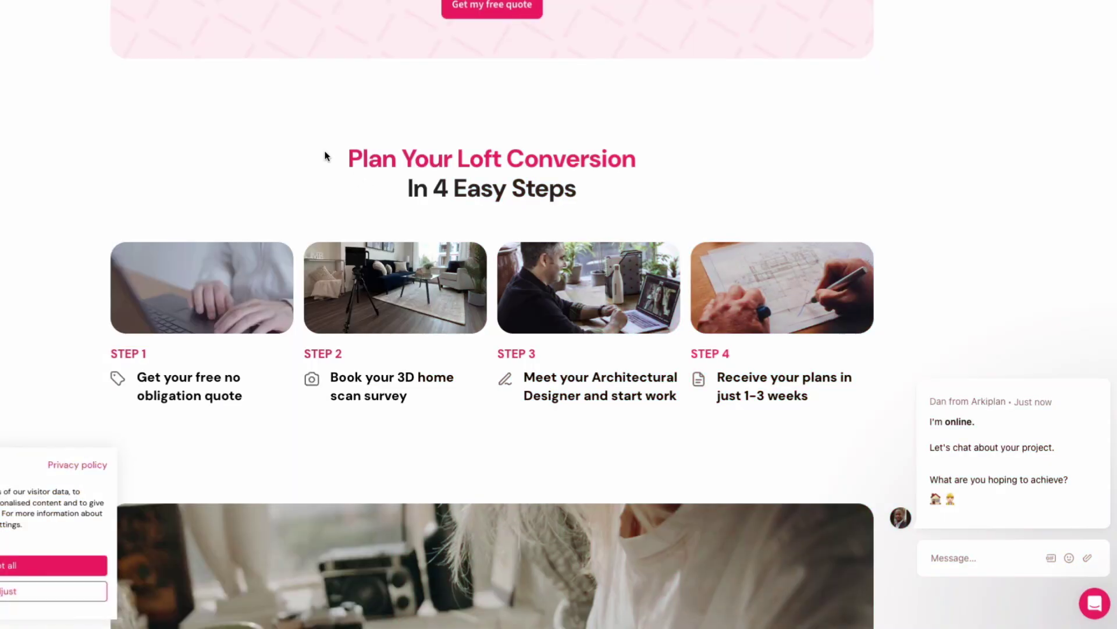
# Reuse Arkiplan's 'Plan Your Loft Conversion' heading as the H2 'How To Plan Your Loft Conversion'.
pyautogui.moveTo(322, 155); pyautogui.dragTo(561, 151)
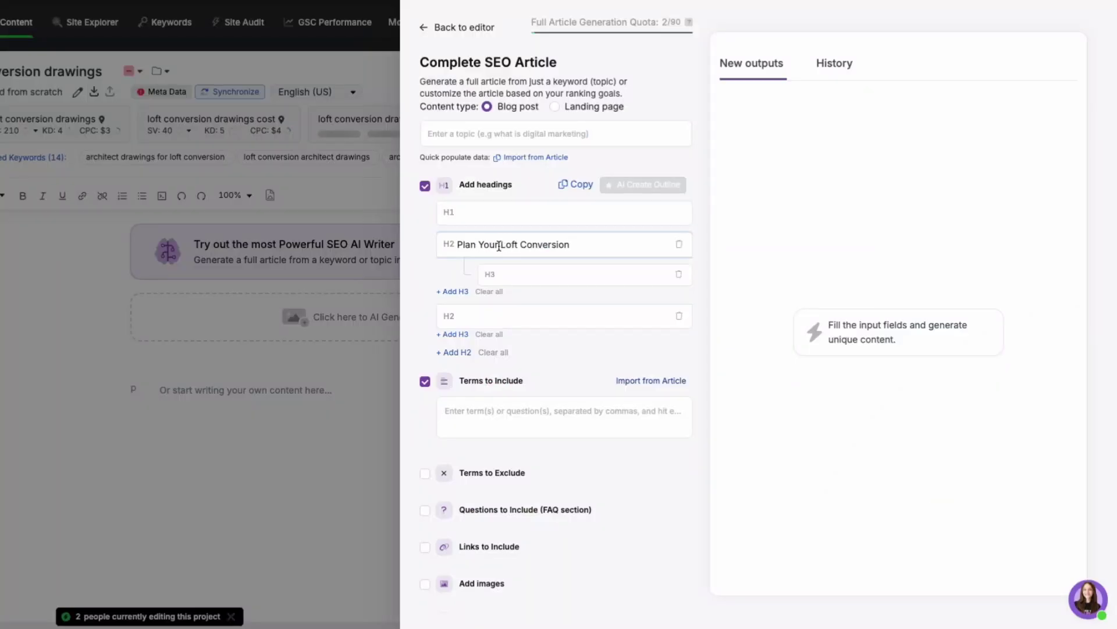
pyautogui.click(457, 245)
pyautogui.write('How to')
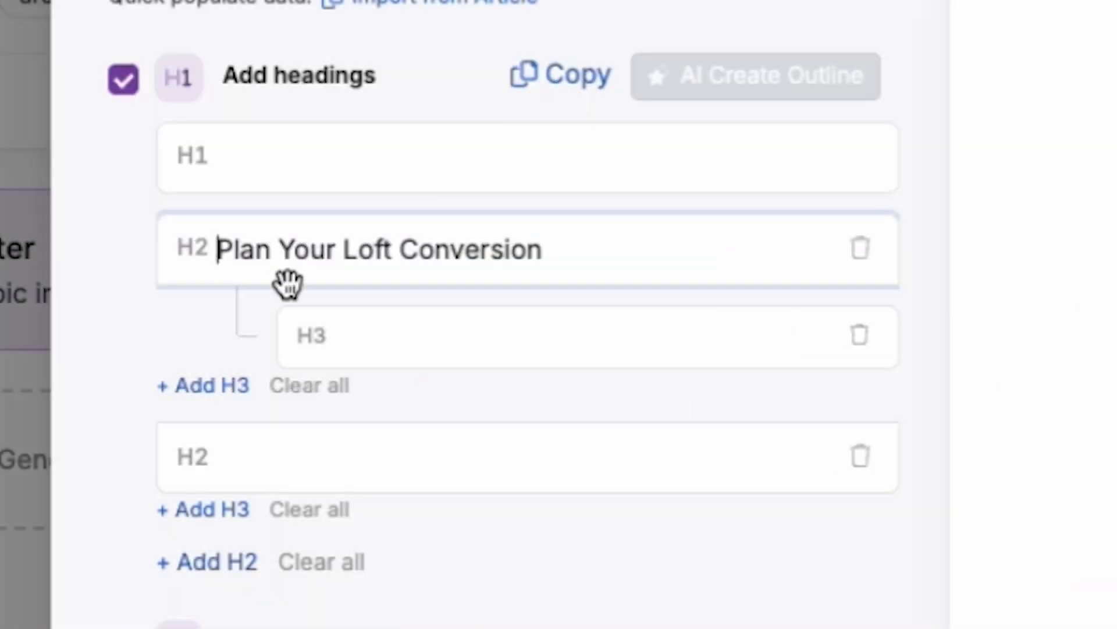
pyautogui.press('BackSpace')
pyautogui.press('BackSpace')
pyautogui.press('BackSpace')
pyautogui.write('To Plan Your Loft Conversion')
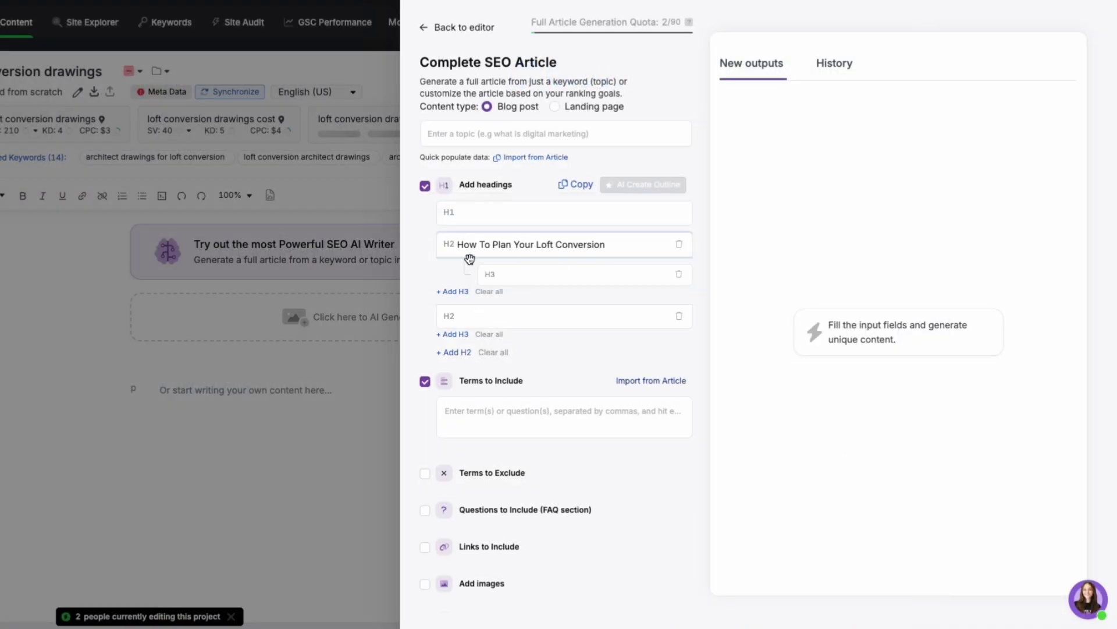
# Leave images off for the article and include an FAQ section.
pyautogui.scroll(-3, 459, 305)
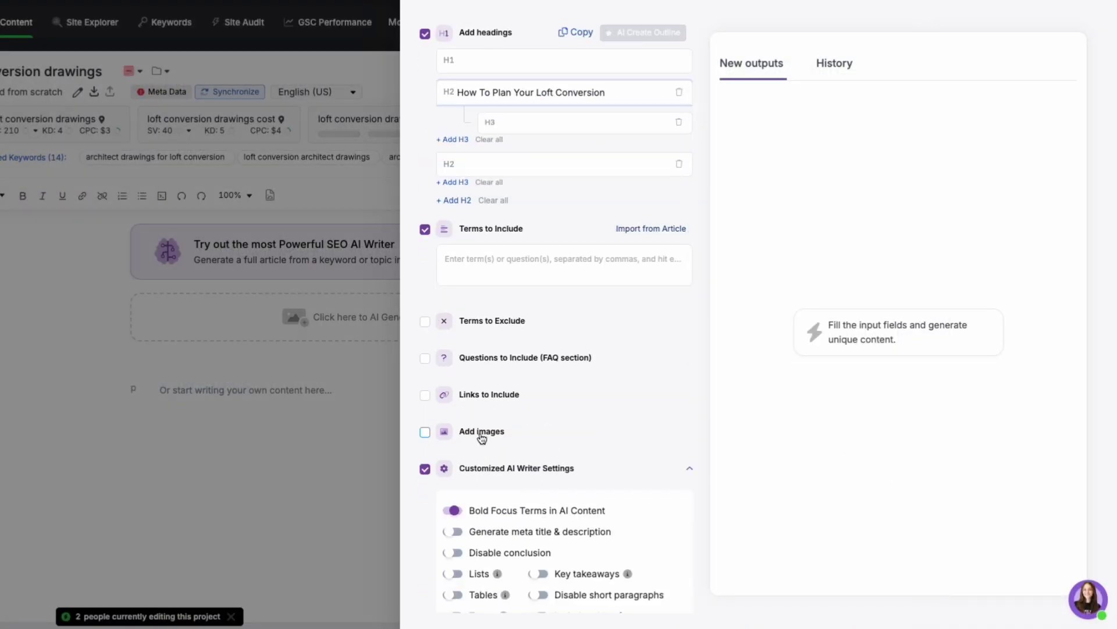
pyautogui.click(473, 435)
pyautogui.click(472, 433)
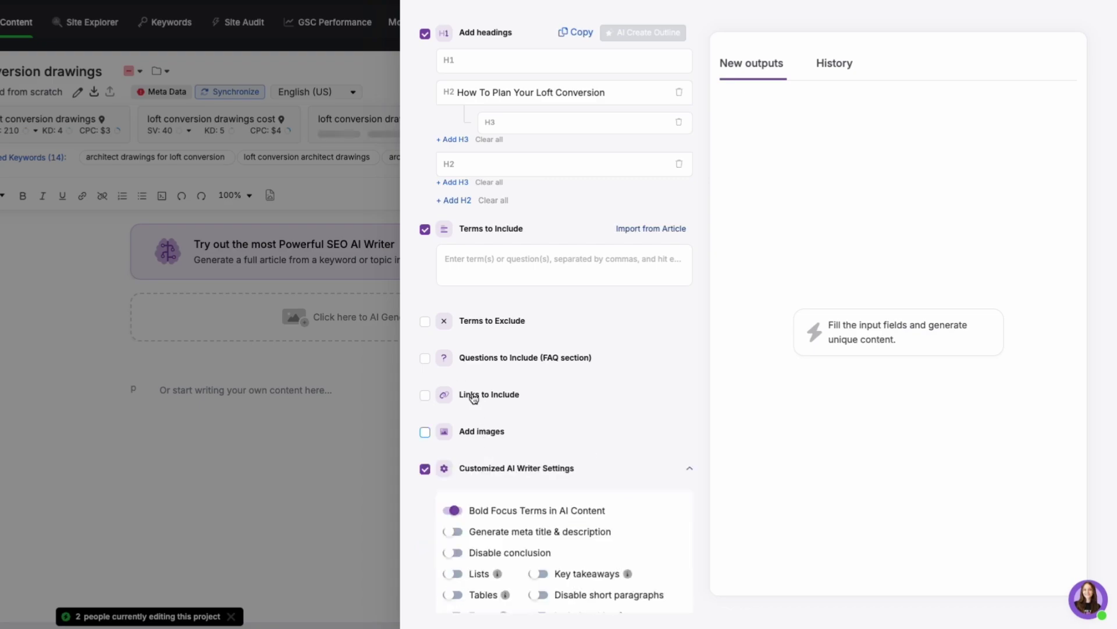
pyautogui.click(496, 359)
# Keep Short FAQ answers, set the global background to 'loft conversion plans', and generate the article.
pyautogui.scroll(-1, 494, 421)
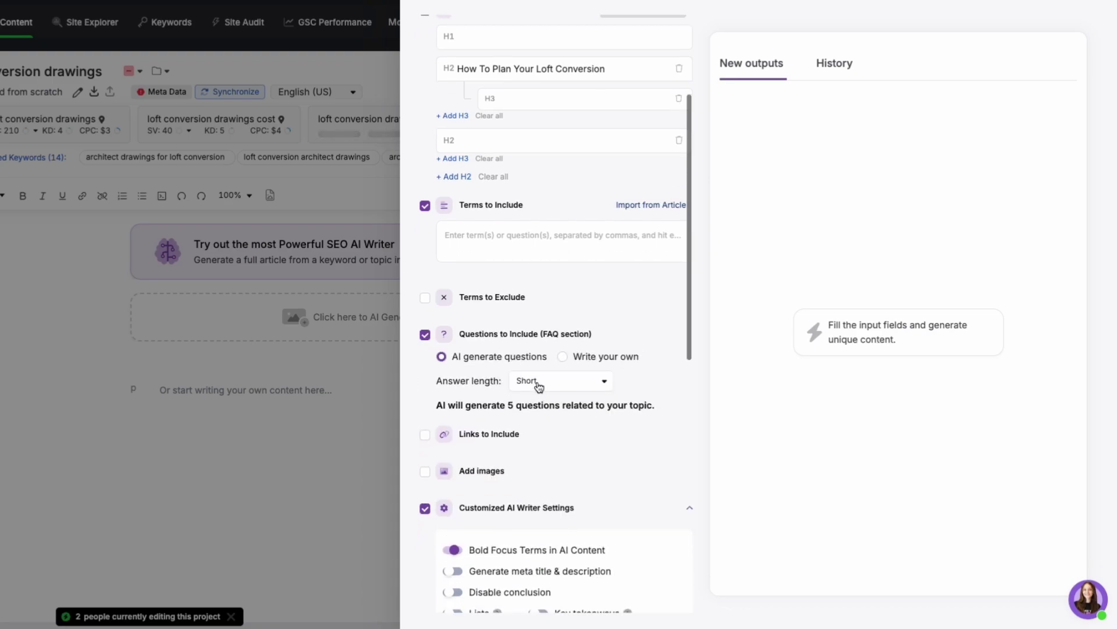
pyautogui.click(536, 385)
pyautogui.click(551, 401)
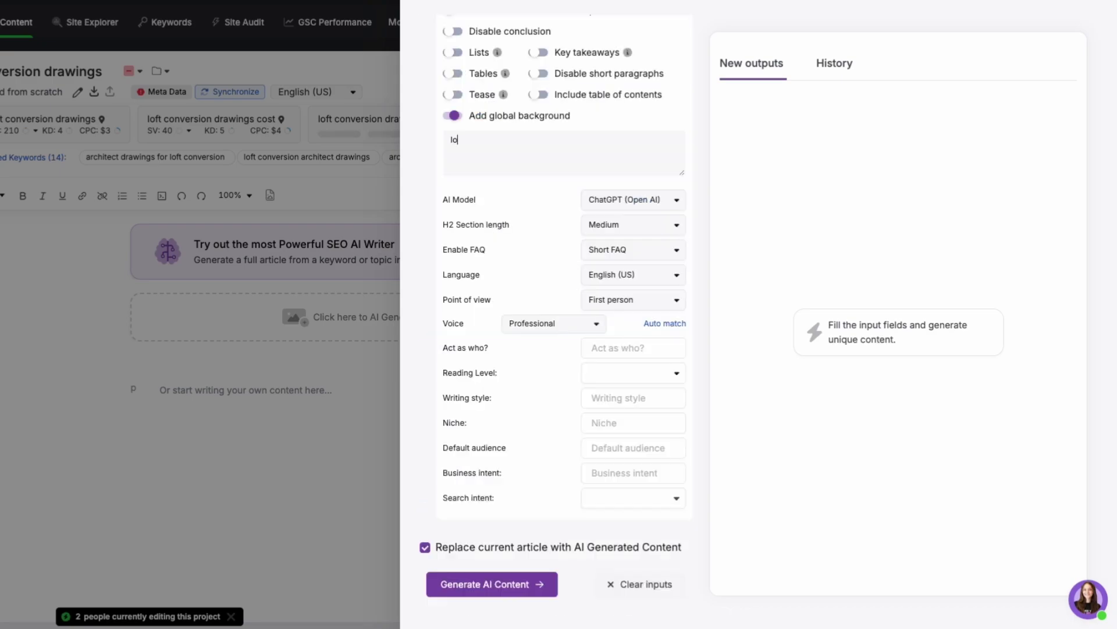
pyautogui.write('conver')
pyautogui.write('sion plans')
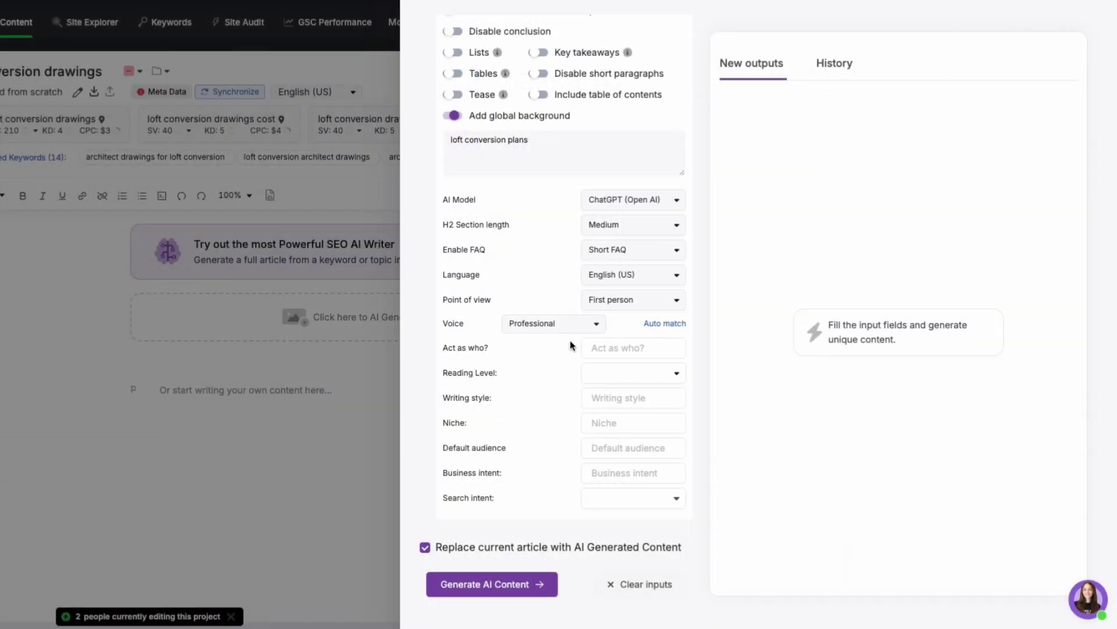
pyautogui.click(486, 585)
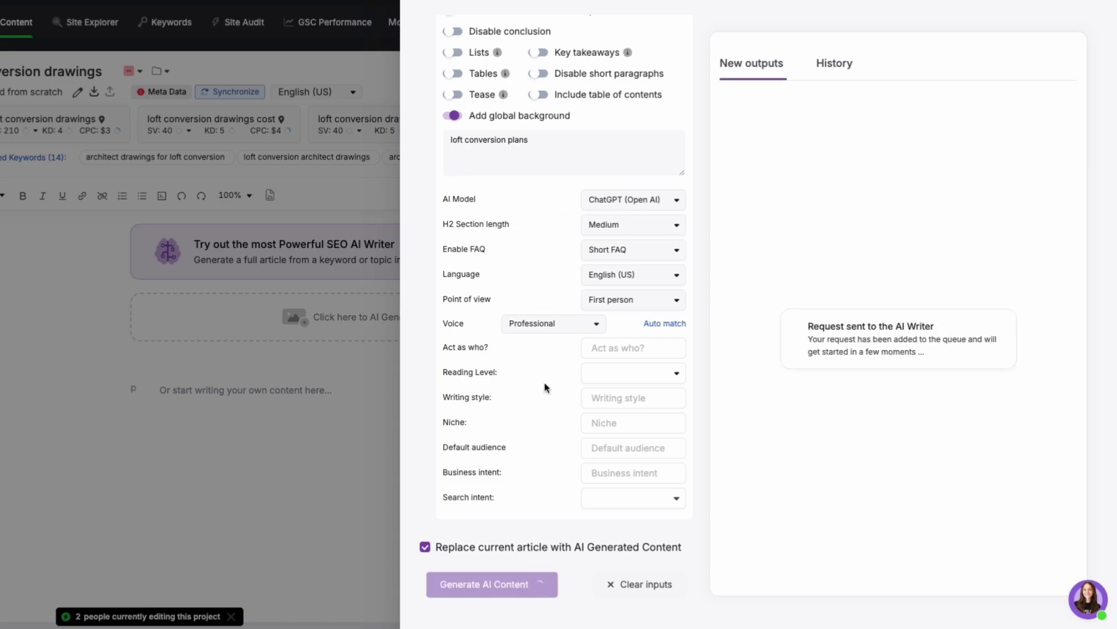
# Scroll back up the 335-idea loft conversions topic cluster table.
pyautogui.scroll(8, 544, 380)
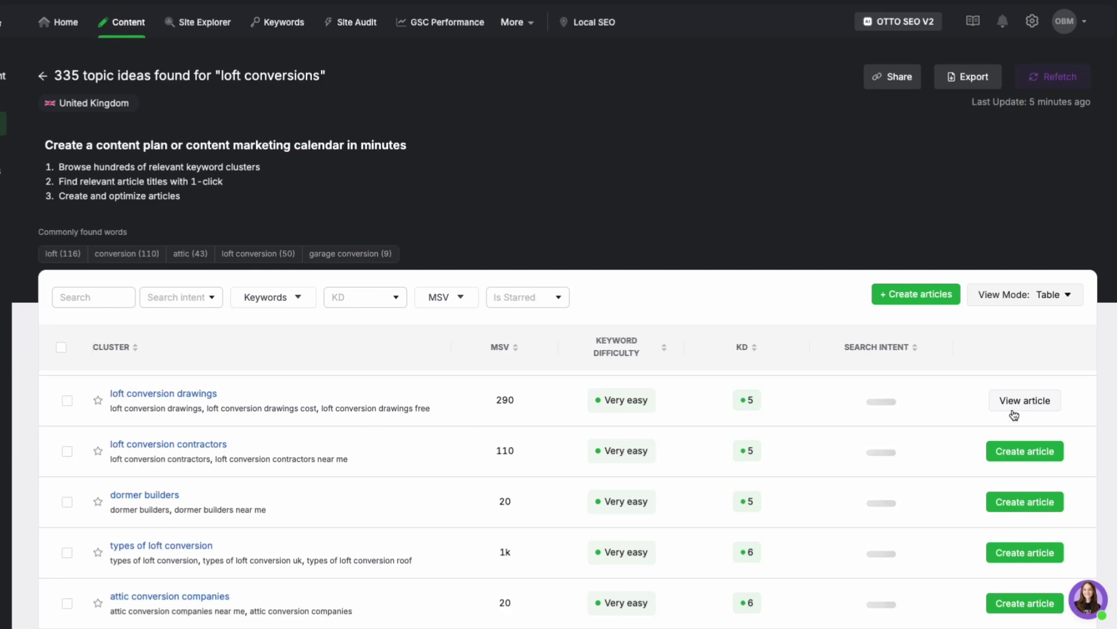
# Create a new article from the 'types of loft conversion' cluster (1,050 monthly searches).
pyautogui.scroll(-3, 229, 462)
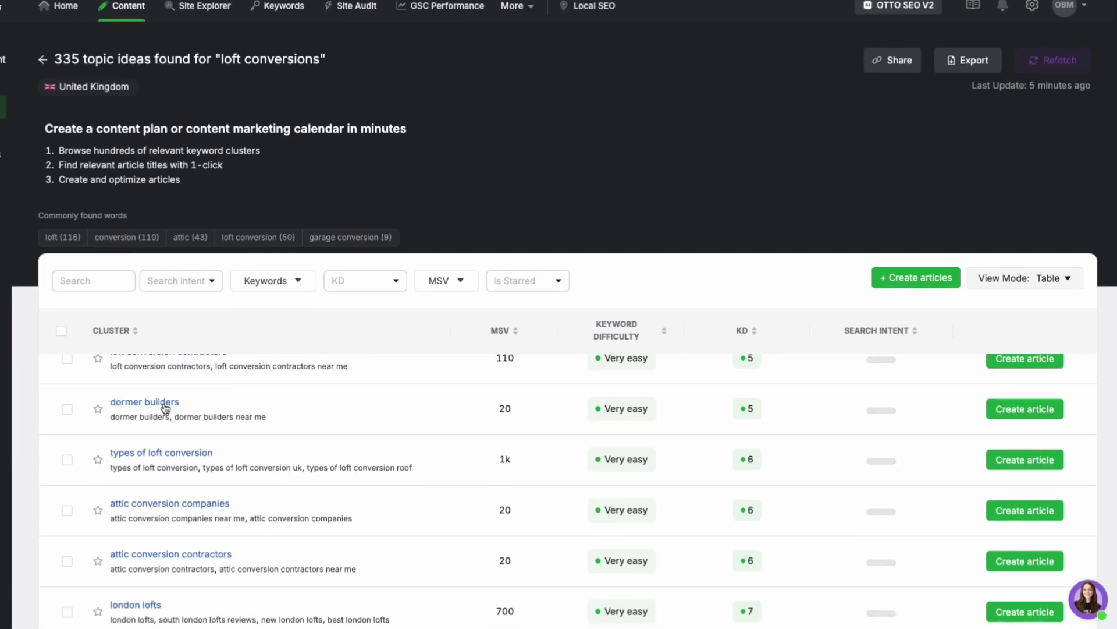
pyautogui.scroll(-1, 196, 454)
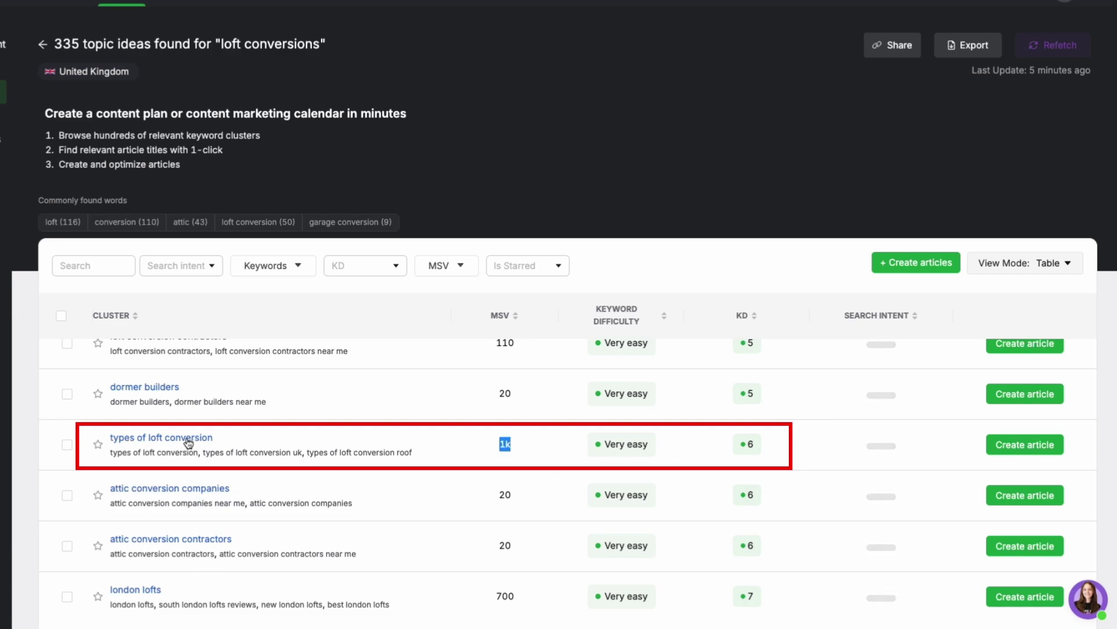
pyautogui.click(357, 447)
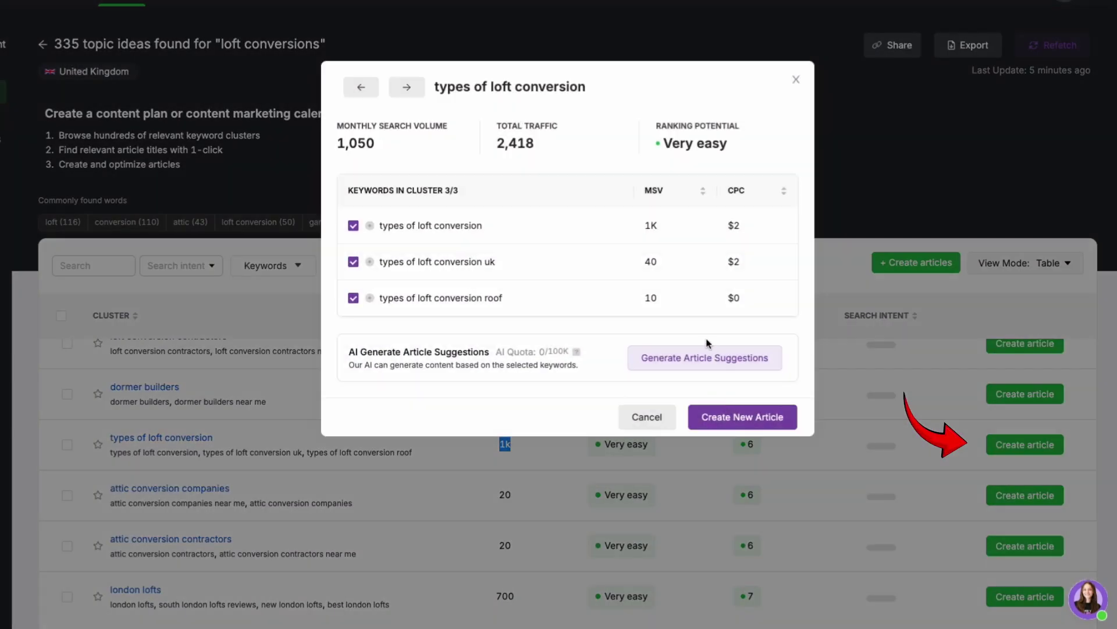
pyautogui.click(742, 416)
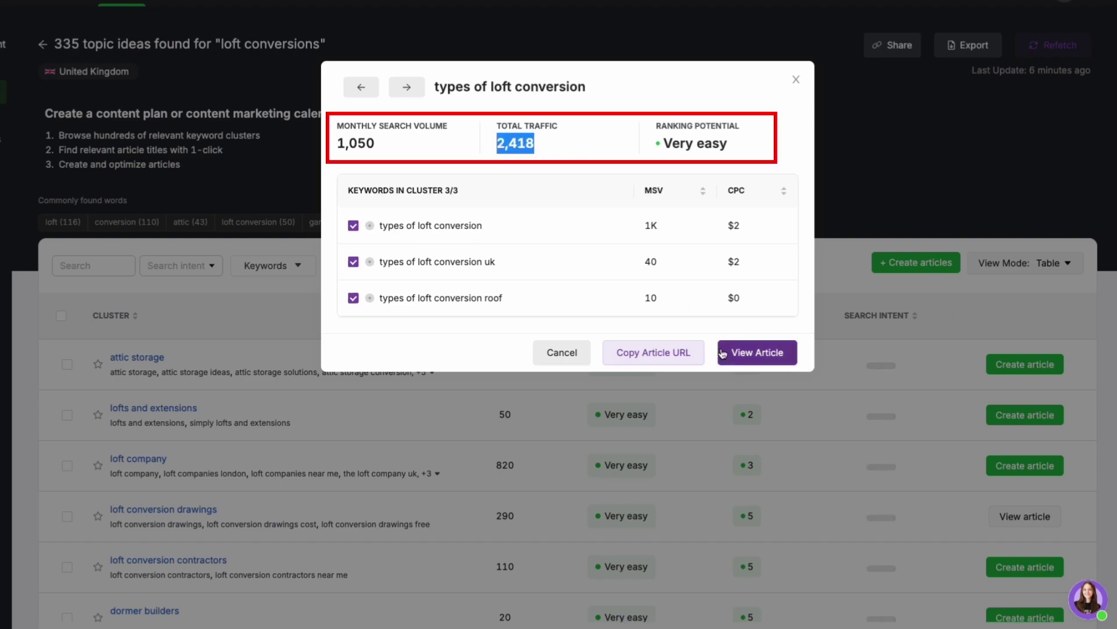
# Enter the 'types of' keyword, fill the H1, and add the first H2 'Velux (or roof light)'.
pyautogui.click(758, 353)
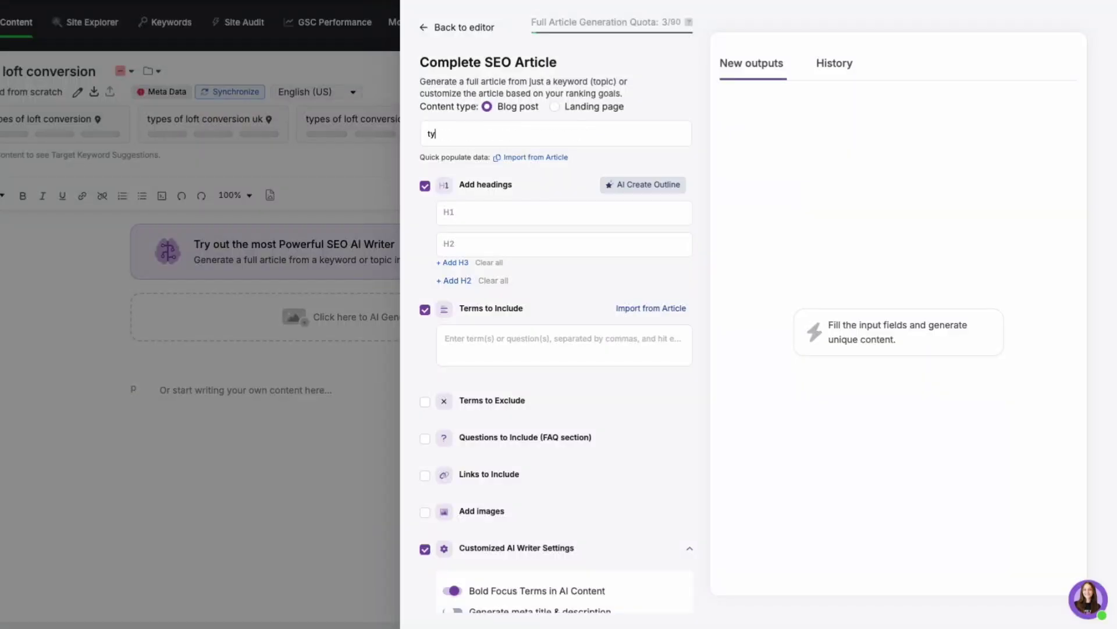
pyautogui.write('pes of loft conver')
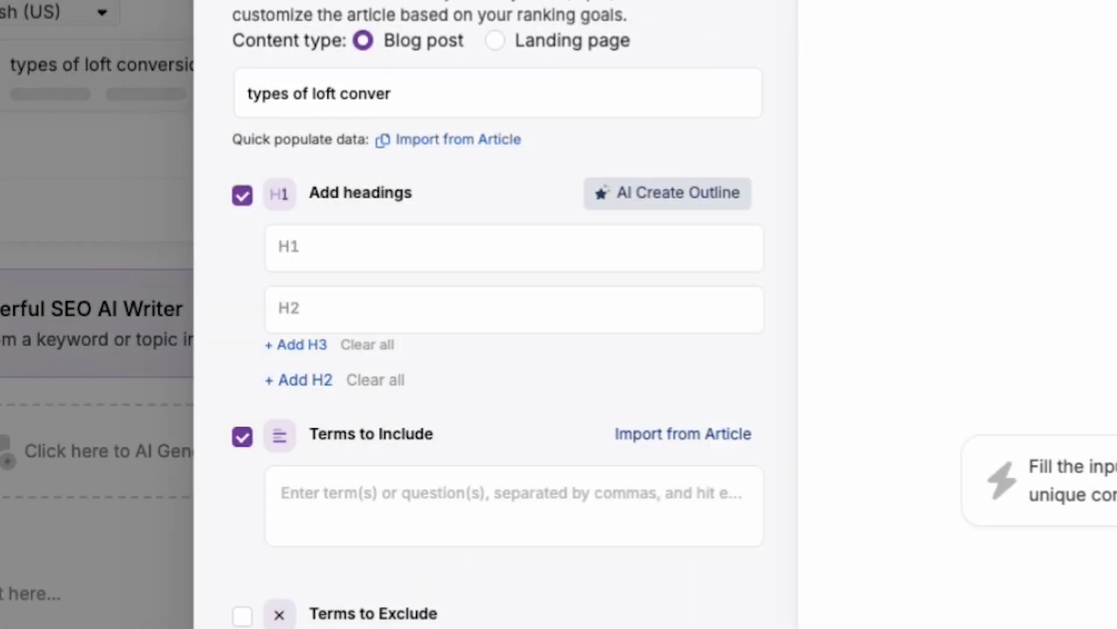
pyautogui.click(310, 292)
pyautogui.write('Velux (or roof light)')
pyautogui.click(332, 337)
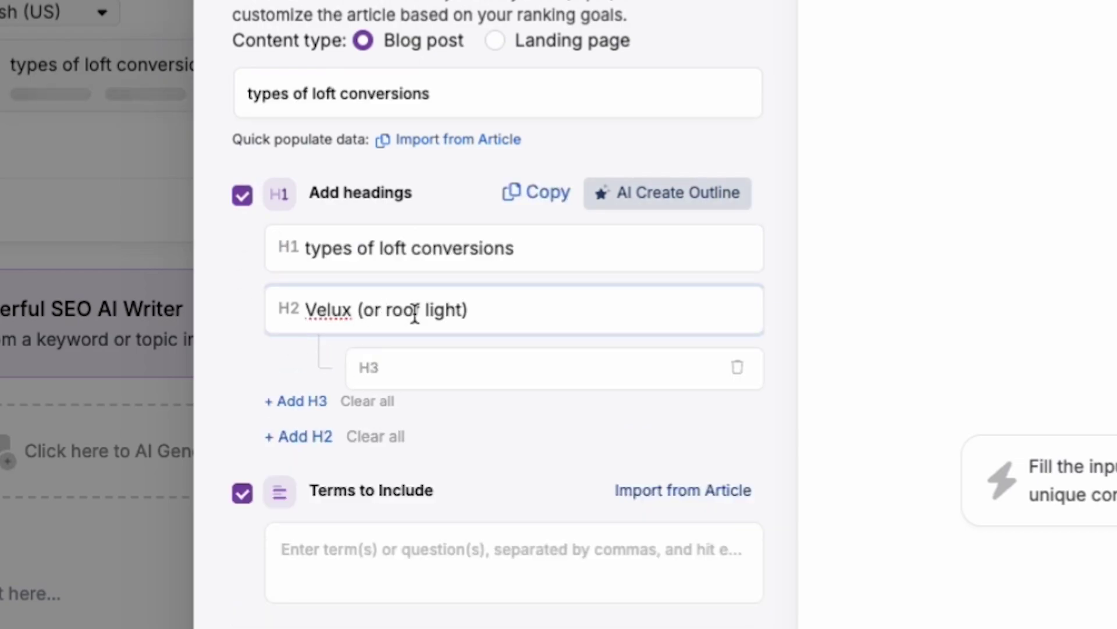
pyautogui.tripleClick(384, 311)
# Add H2 sections 'dormer', 'hip to gable' and 'mansard' to the outline.
pyautogui.click(322, 437)
pyautogui.write('dormer')
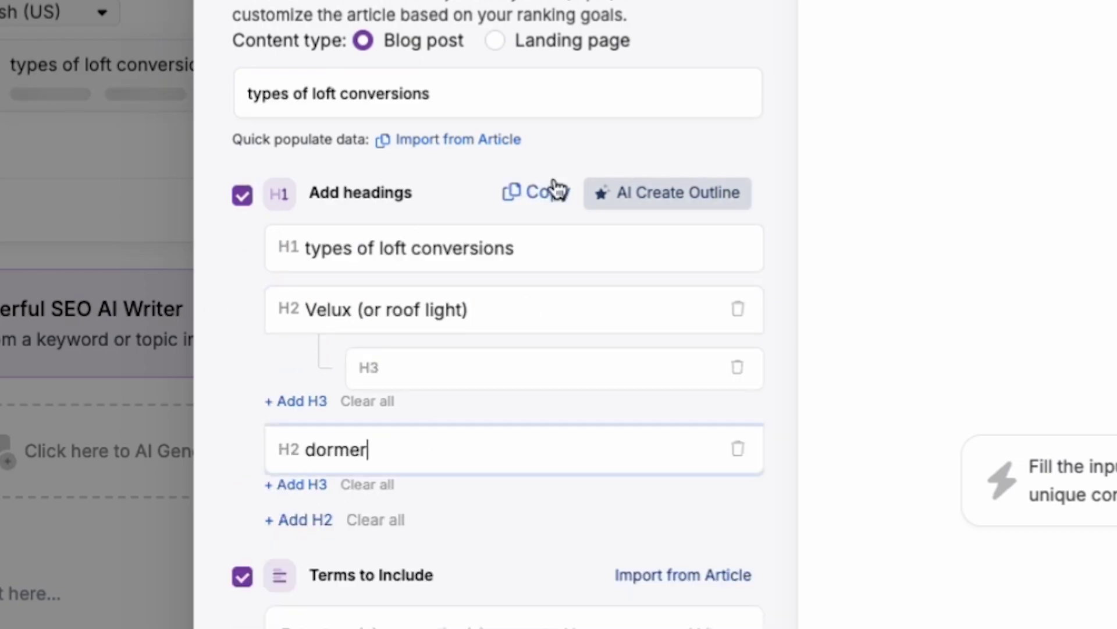
pyautogui.press('Return')
pyautogui.write('hip to gable')
pyautogui.click(309, 605)
pyautogui.write('mansard')
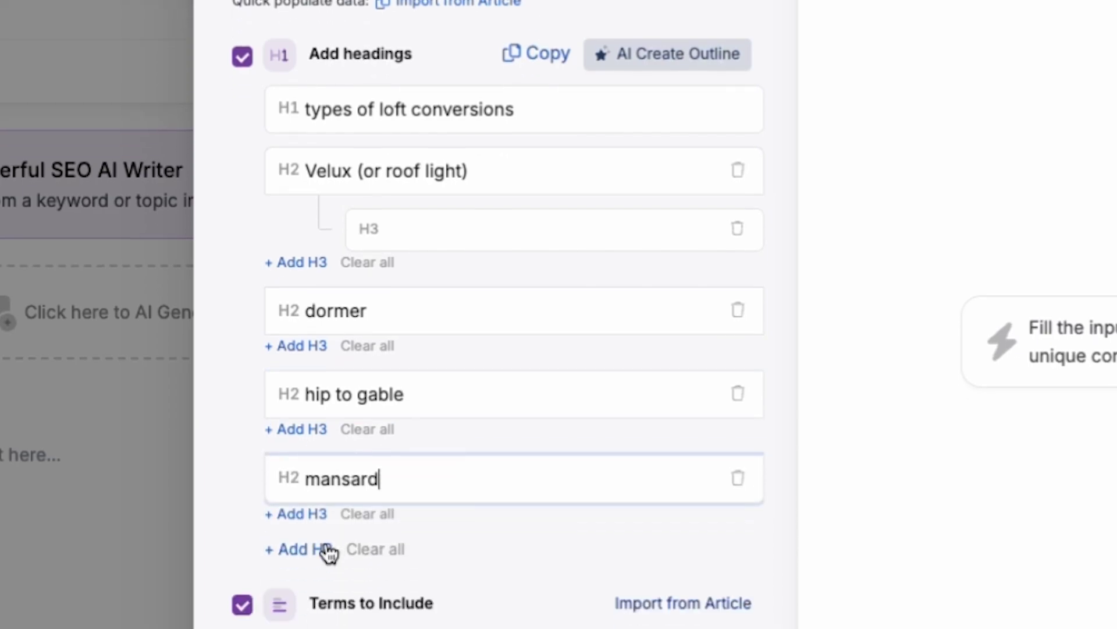
pyautogui.click(324, 552)
pyautogui.scroll(-12, 395, 349)
pyautogui.scroll(-10, 343, 373)
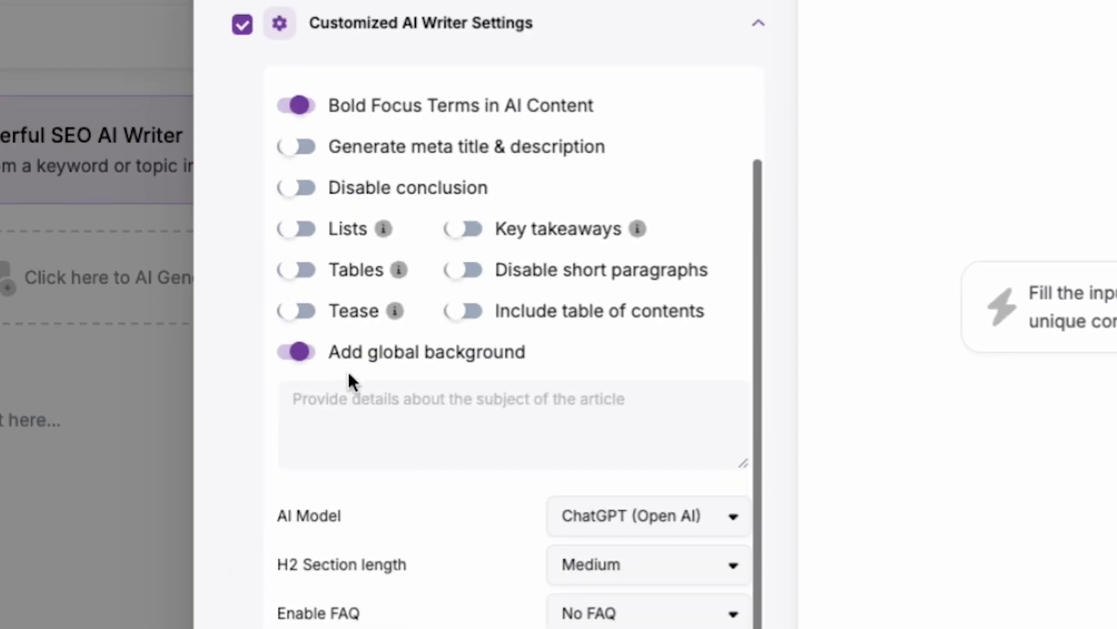
# Set the AI model to Claude and keep the Professional writing voice.
pyautogui.click(641, 50)
pyautogui.click(593, 137)
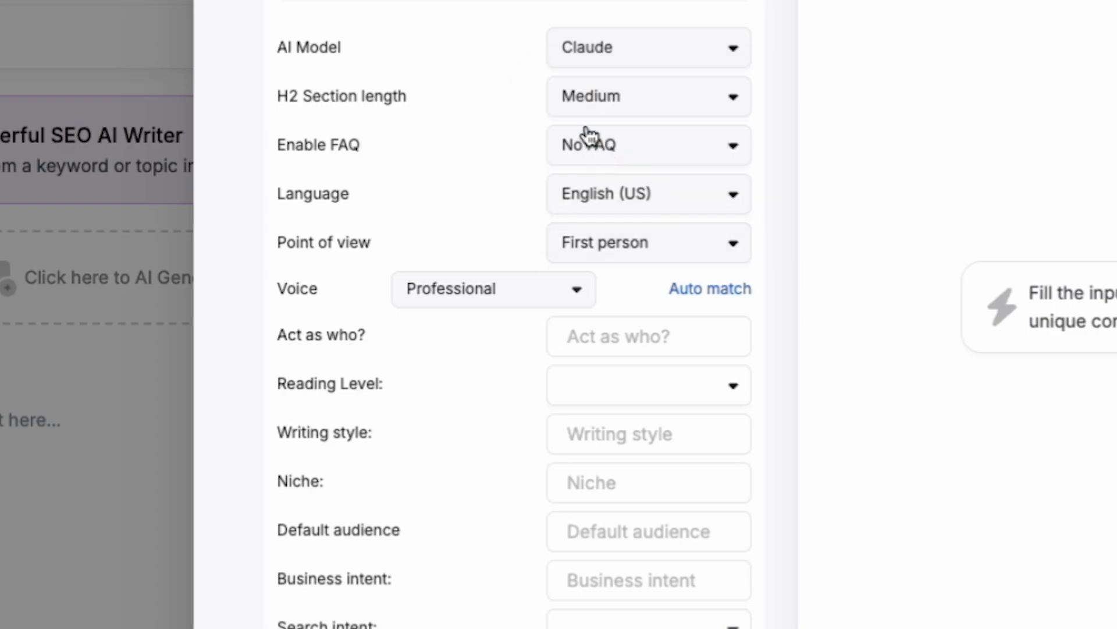
pyautogui.click(486, 291)
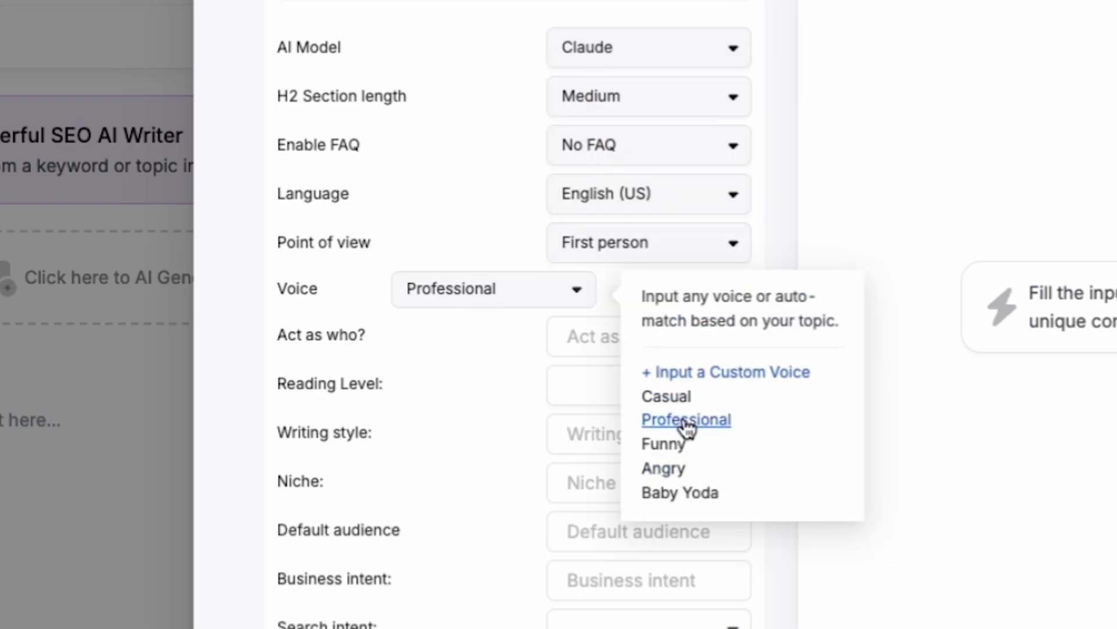
pyautogui.click(499, 304)
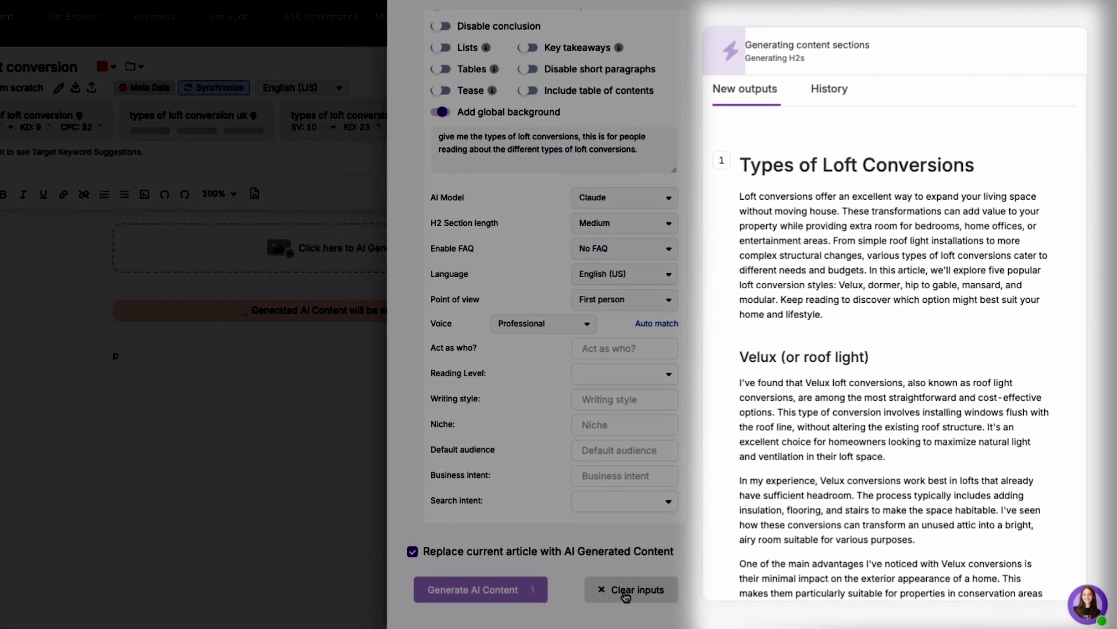
# Select three paragraphs of the generated Velux section to review them, then deselect.
pyautogui.doubleClick(778, 174)
pyautogui.moveTo(736, 369); pyautogui.dragTo(823, 533)
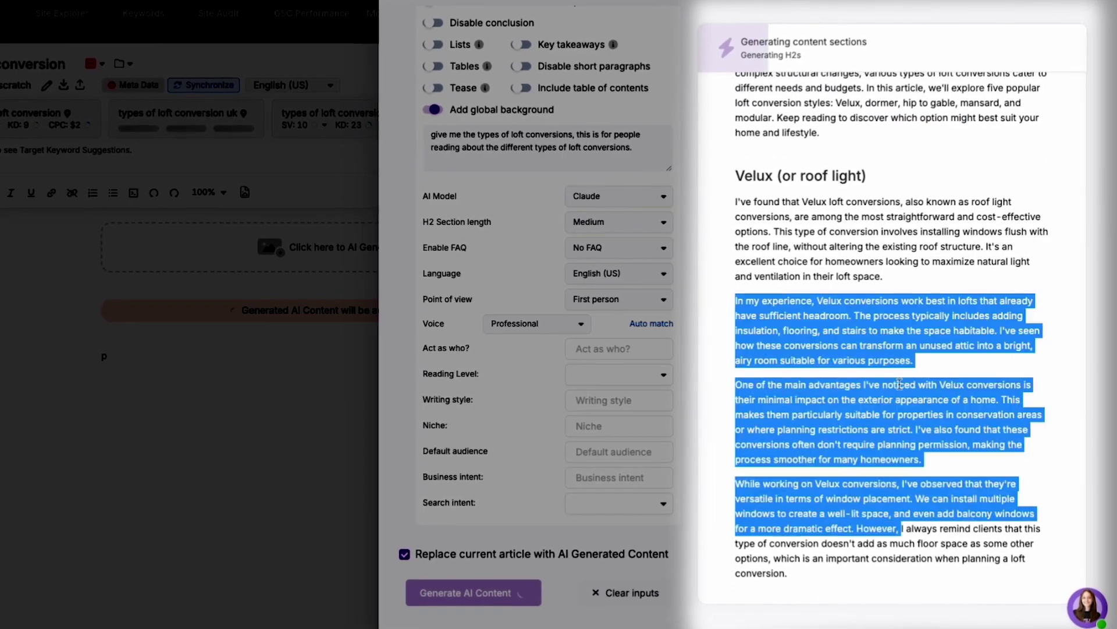
pyautogui.click(884, 402)
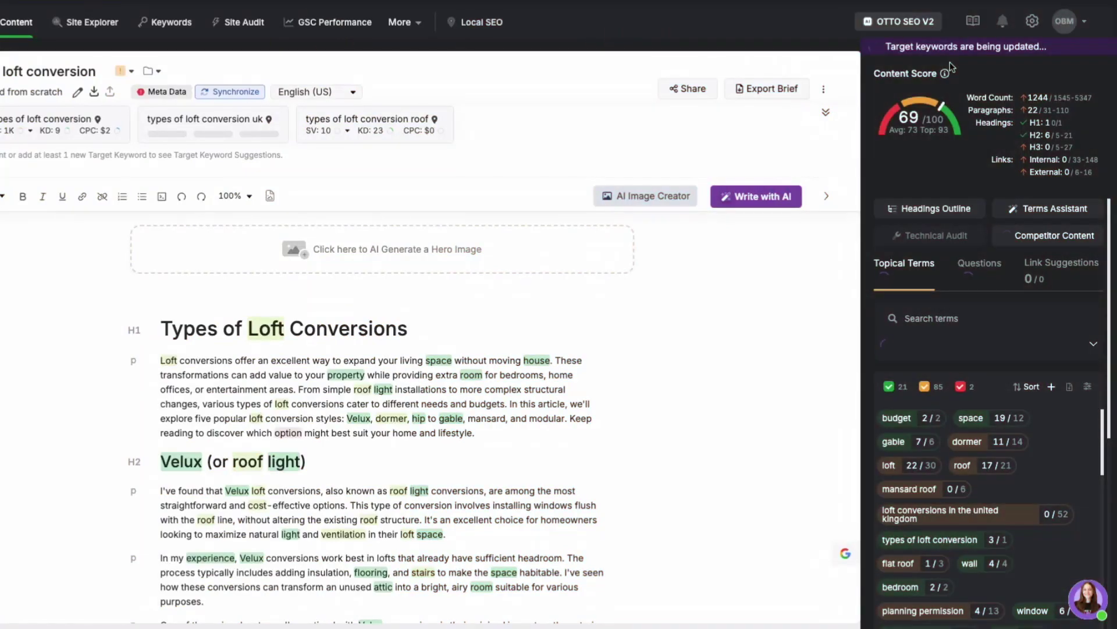
# Show the velux topical term's recommended usage and competitor details in the Topical Terms sidebar.
pyautogui.scroll(-5, 300, 361)
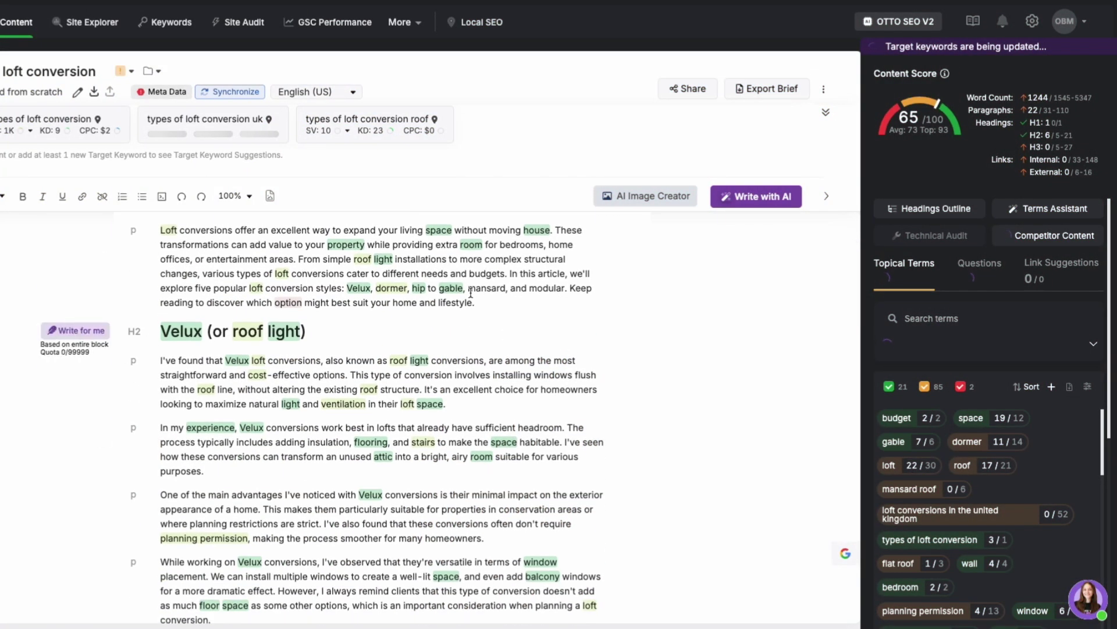
pyautogui.scroll(5, 299, 361)
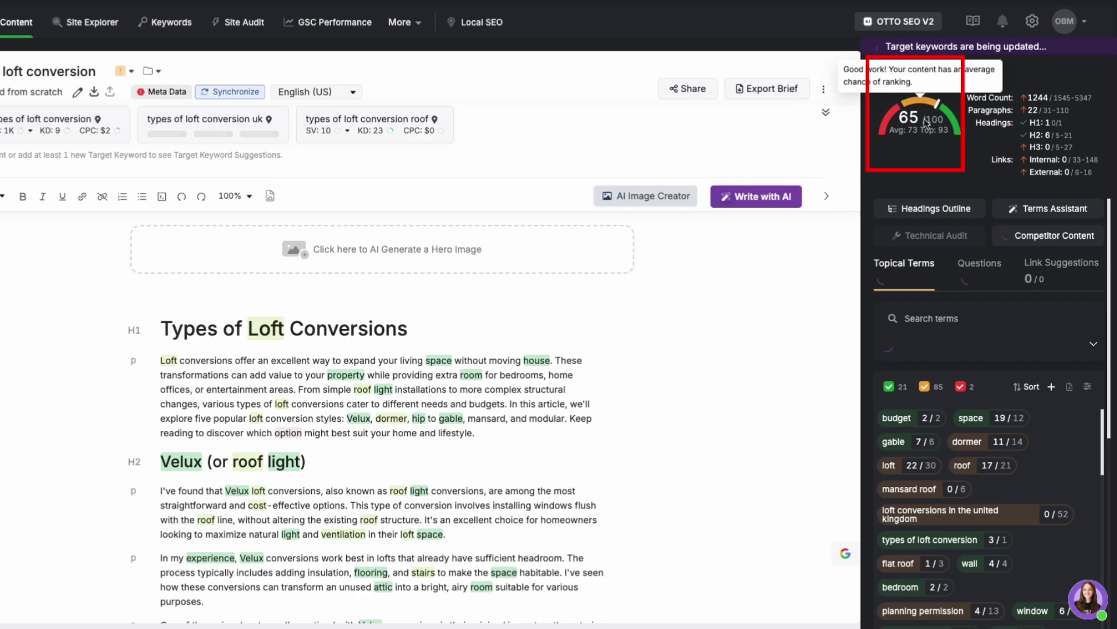
pyautogui.scroll(-2, 940, 260)
pyautogui.scroll(2, 940, 260)
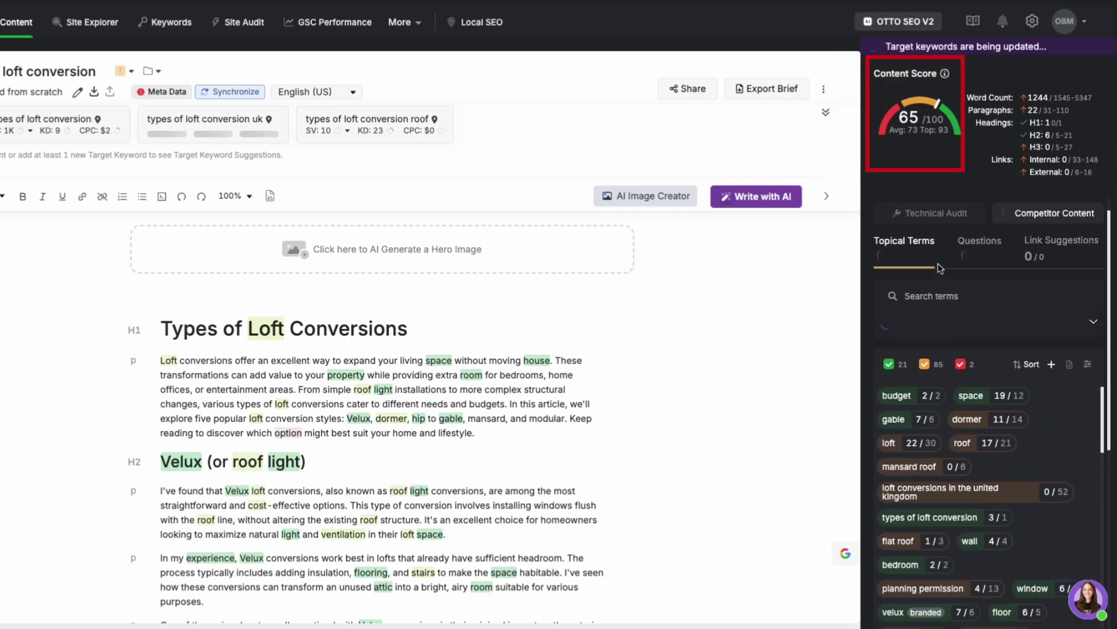
pyautogui.scroll(-3, 939, 466)
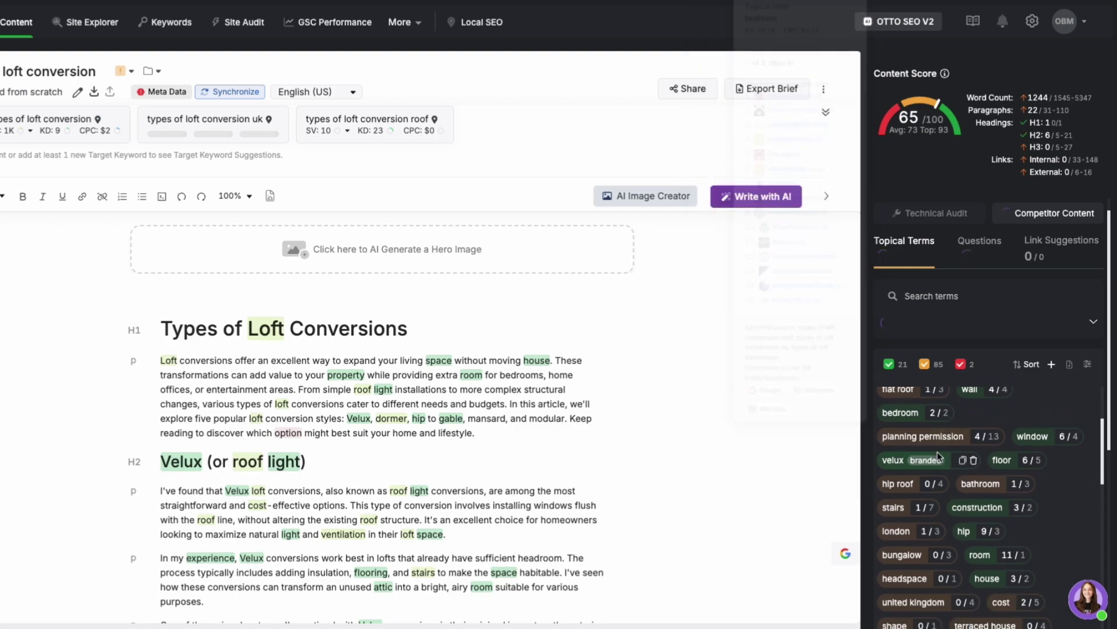
pyautogui.moveTo(896, 459)
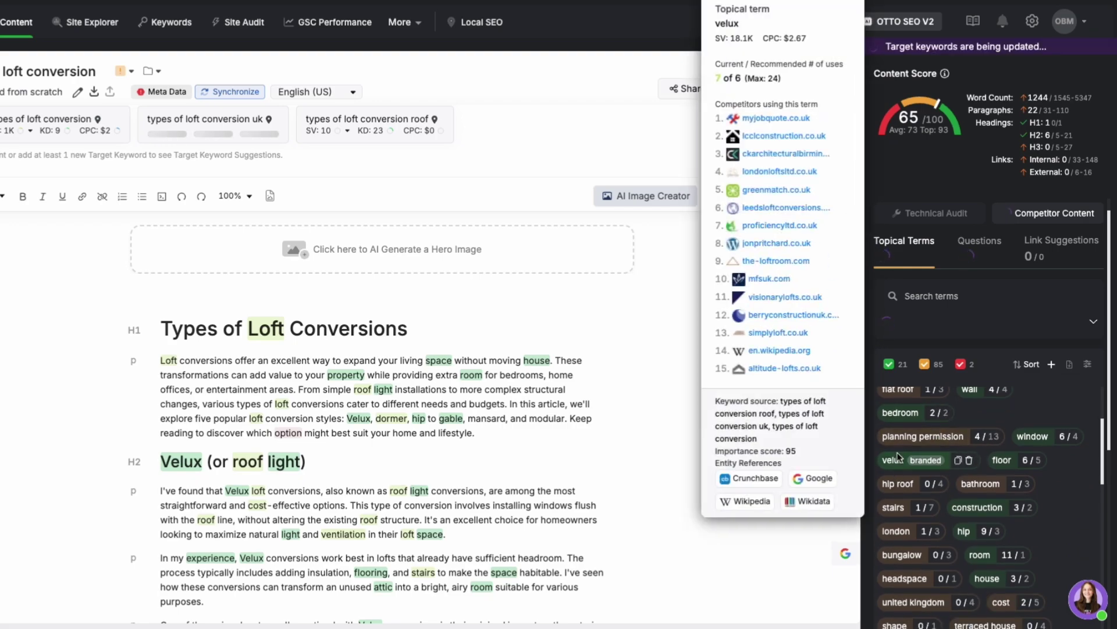